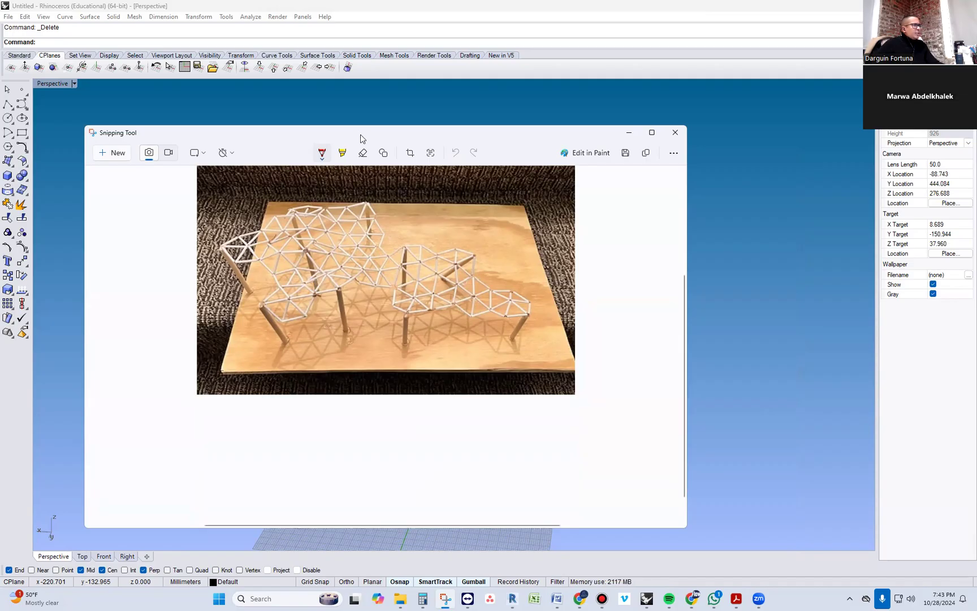
Minimize the reference photo window and delete the leftover geometry, including the flat outline on the ground plane, keeping only the columns
{"action": "left_click", "coordinate": [629, 132]}
{"action": "scroll", "coordinate": [567, 422], "scroll_direction": "up", "scroll_amount": 4}
{"action": "right_click_drag", "start_coordinate": [514, 439], "coordinate": [378, 398]}
{"action": "left_click", "coordinate": [514, 321]}
{"action": "right_click_drag", "start_coordinate": [515, 321], "coordinate": [471, 408]}
{"action": "key", "text": "Escape"}
{"action": "left_click", "coordinate": [175, 331]}
{"action": "key", "text": "Delete"}
{"action": "right_click_drag", "start_coordinate": [200, 384], "coordinate": [227, 481]}
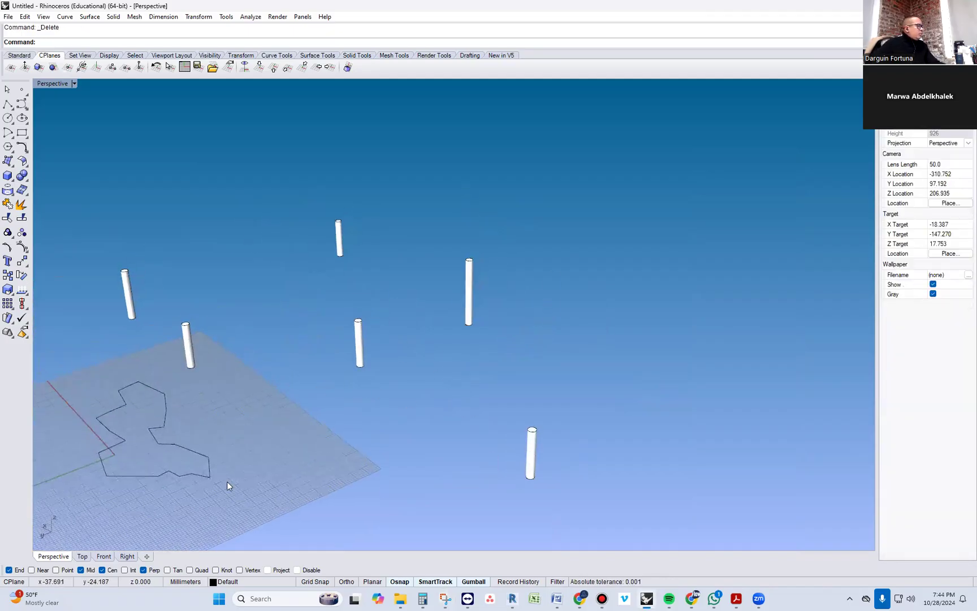
{"action": "left_click", "coordinate": [83, 397]}
{"action": "key", "text": "Delete"}
Check the columns' heights and bases in the Front view, and return to the Perspective view
{"action": "right_click_drag", "start_coordinate": [91, 398], "coordinate": [268, 388]}
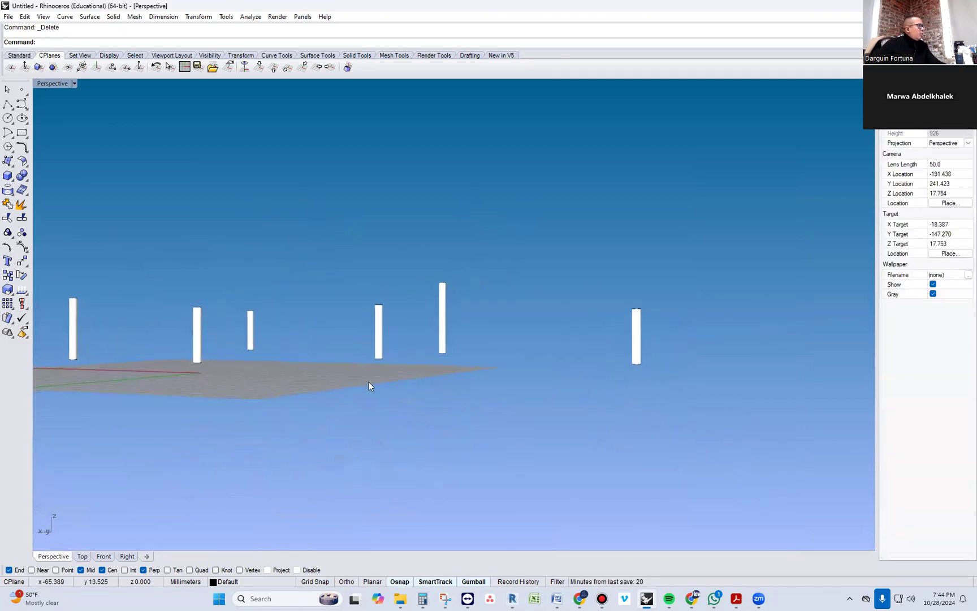
{"action": "left_click", "coordinate": [104, 556]}
{"action": "scroll", "coordinate": [380, 341], "scroll_direction": "down", "scroll_amount": 8}
{"action": "scroll", "coordinate": [374, 340], "scroll_direction": "up", "scroll_amount": 1}
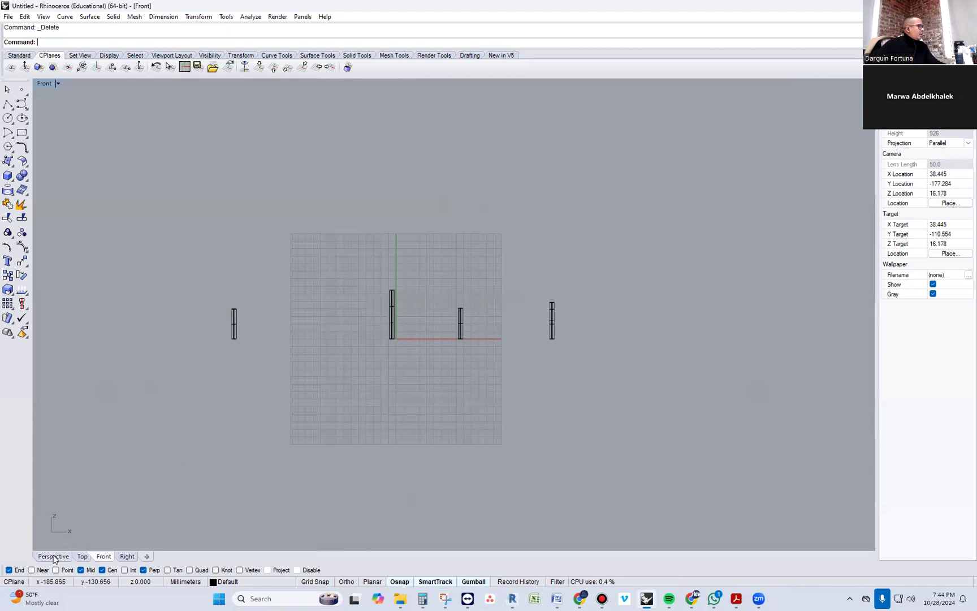
{"action": "left_click", "coordinate": [54, 556]}
{"action": "right_click_drag", "start_coordinate": [360, 450], "coordinate": [549, 406]}
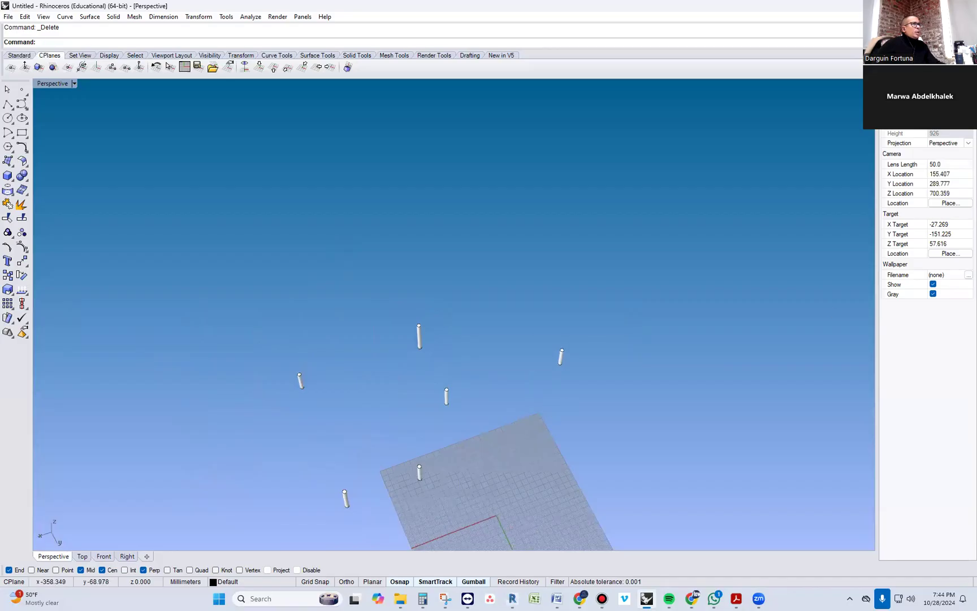
Consult the reference photo, move its window out of the way, and examine the column layout from several angles
{"action": "key", "text": "alt+Tab"}
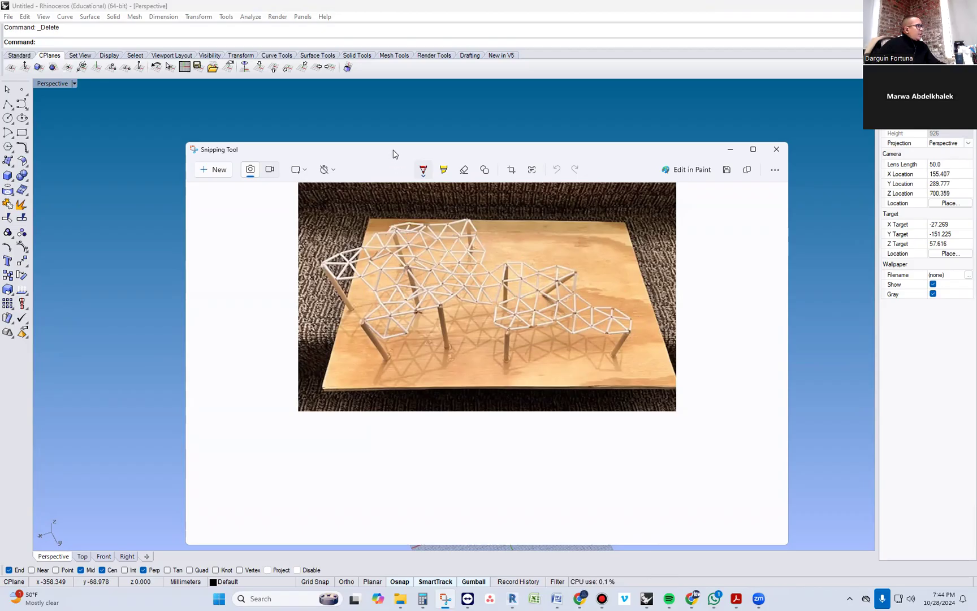
{"action": "left_click_drag", "start_coordinate": [395, 153], "coordinate": [976, 133]}
{"action": "scroll", "coordinate": [504, 351], "scroll_direction": "down", "scroll_amount": 2}
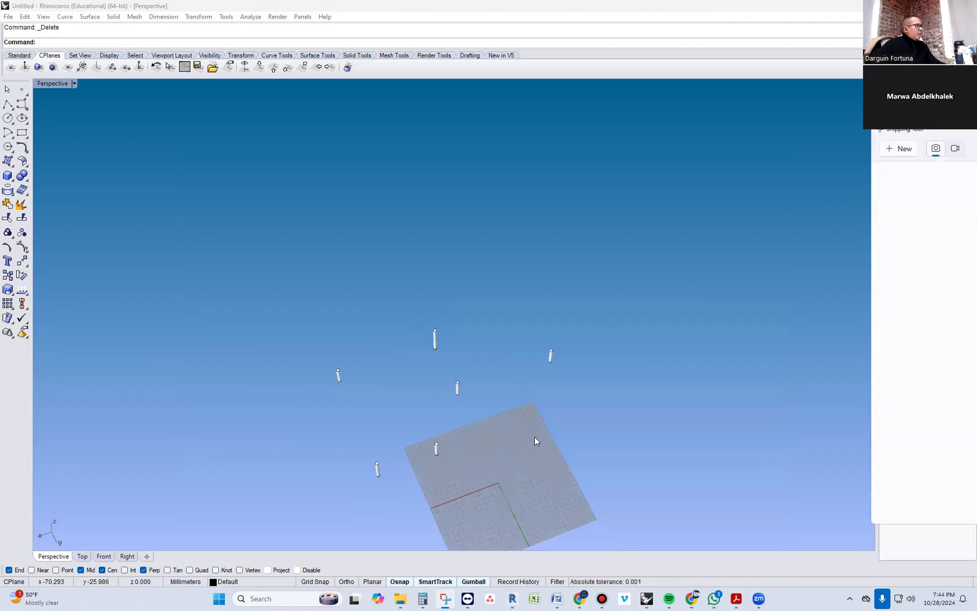
{"action": "right_click_drag", "start_coordinate": [557, 436], "coordinate": [417, 425]}
{"action": "scroll", "coordinate": [377, 419], "scroll_direction": "up", "scroll_amount": 5}
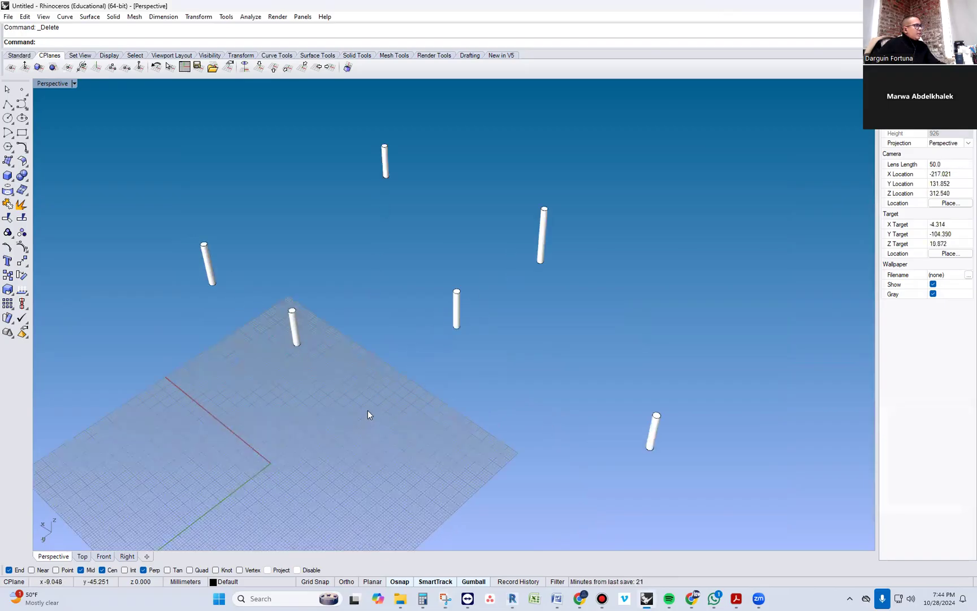
{"action": "right_click_drag", "start_coordinate": [367, 410], "coordinate": [419, 450]}
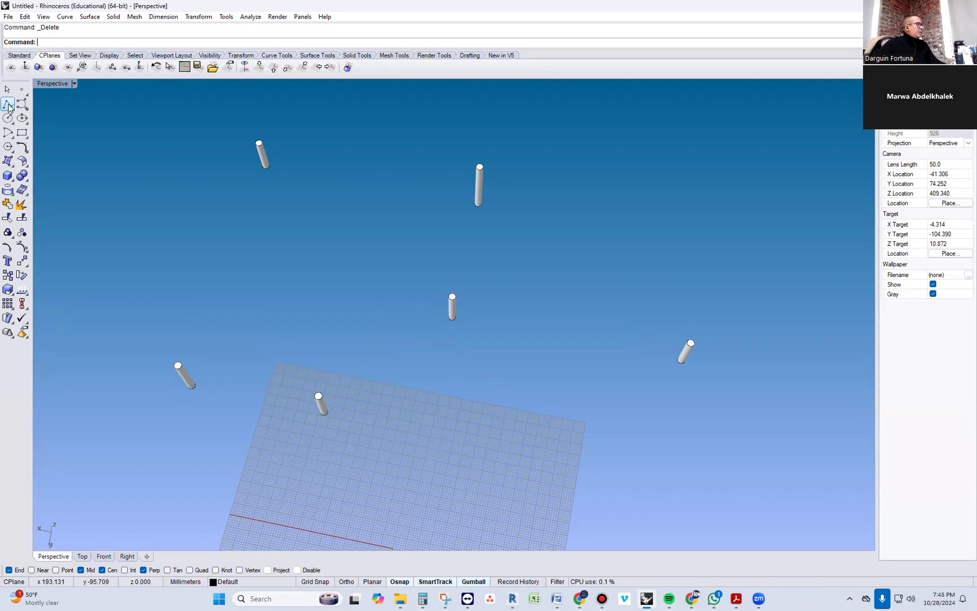
{"action": "right_click_drag", "start_coordinate": [388, 357], "coordinate": [406, 441]}
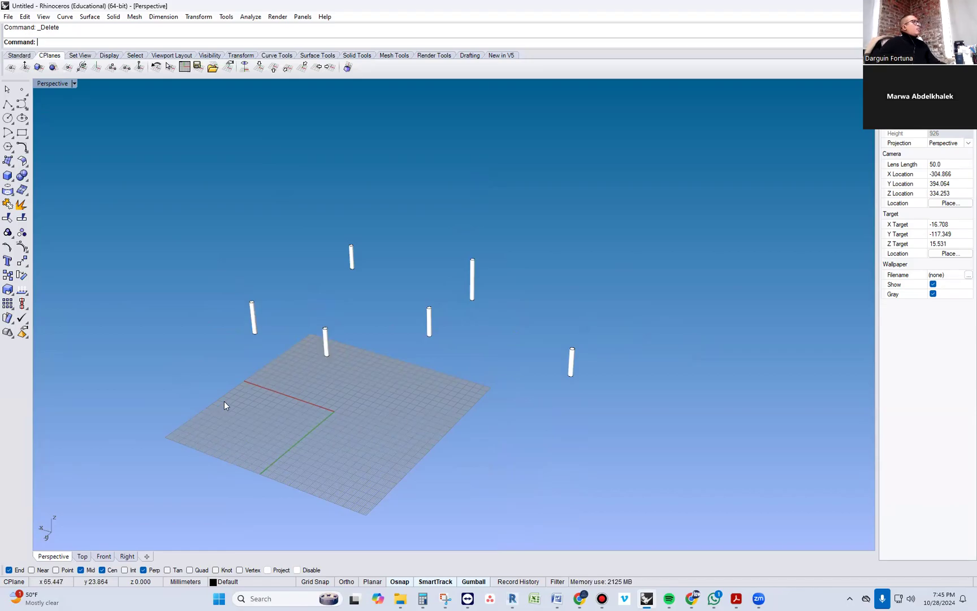
{"action": "right_click_drag", "start_coordinate": [298, 393], "coordinate": [295, 452]}
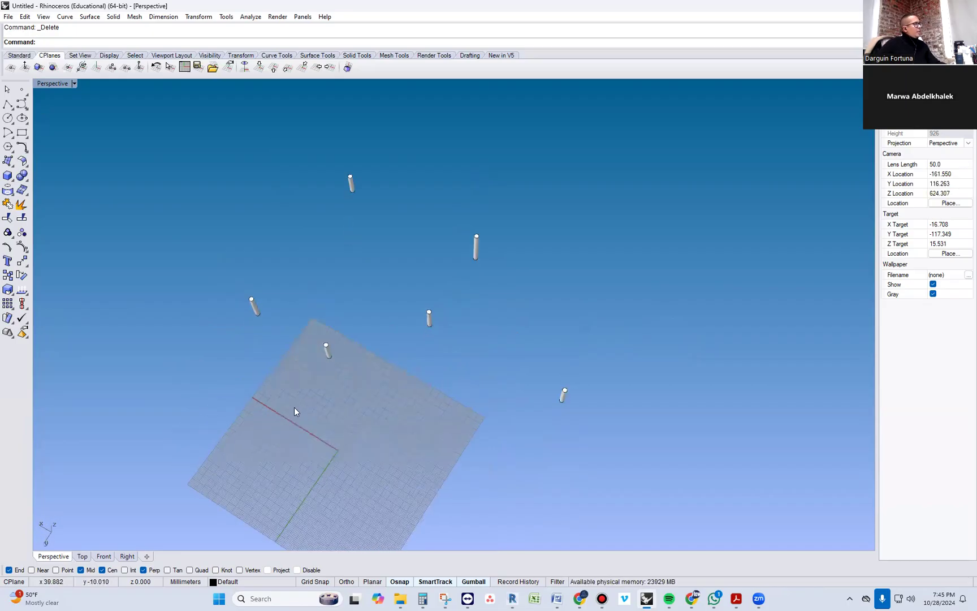
{"action": "right_click_drag", "start_coordinate": [295, 409], "coordinate": [350, 385]}
{"action": "scroll", "coordinate": [346, 395], "scroll_direction": "up", "scroll_amount": 2}
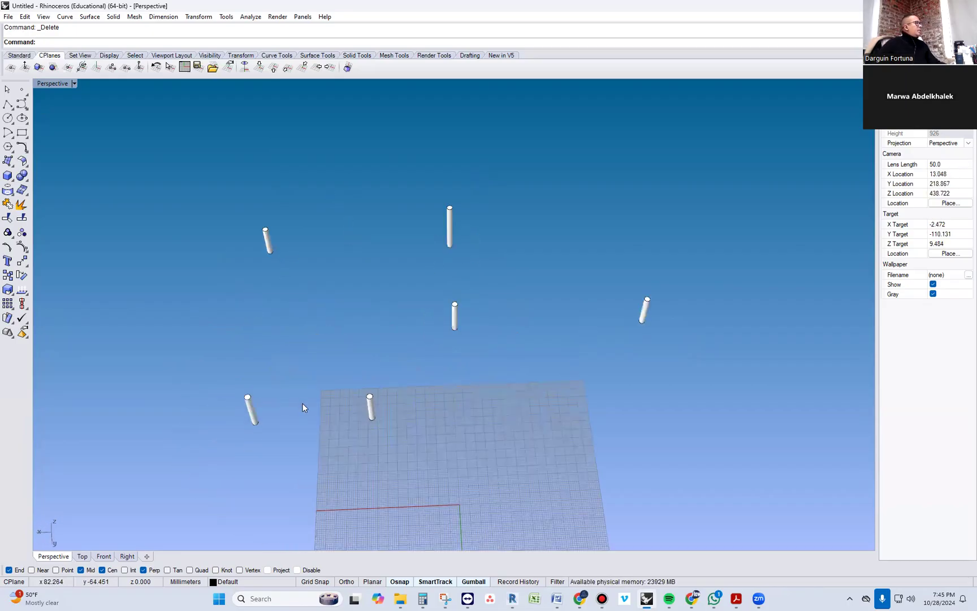
Draw an open polyline across the tops of the two columns nearest the viewer and the central column
{"action": "left_click", "coordinate": [8, 106]}
{"action": "scroll", "coordinate": [296, 445], "scroll_direction": "up", "scroll_amount": 4}
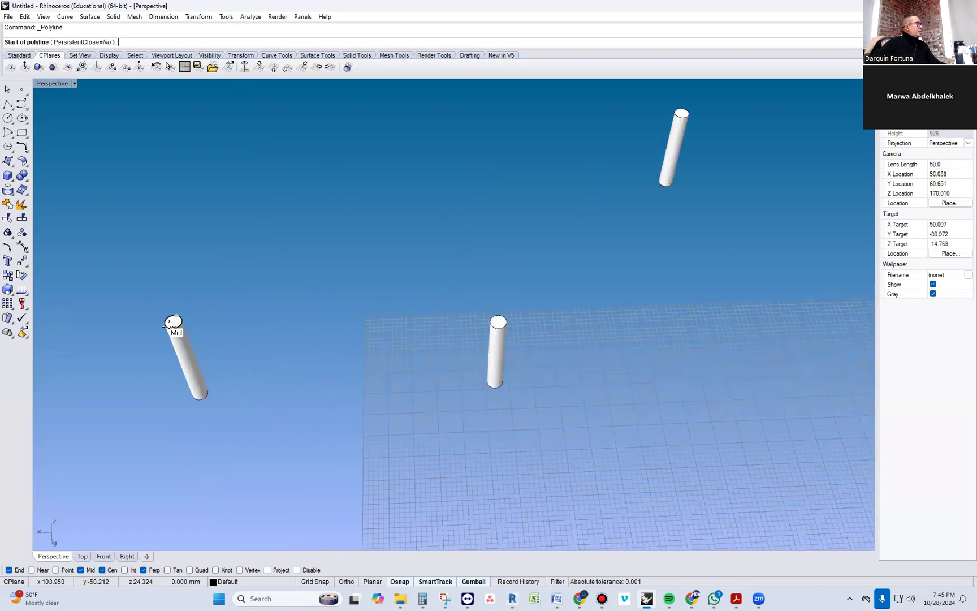
{"action": "scroll", "coordinate": [171, 323], "scroll_direction": "up", "scroll_amount": 4}
{"action": "left_click", "coordinate": [175, 317]}
{"action": "scroll", "coordinate": [175, 318], "scroll_direction": "down", "scroll_amount": 4}
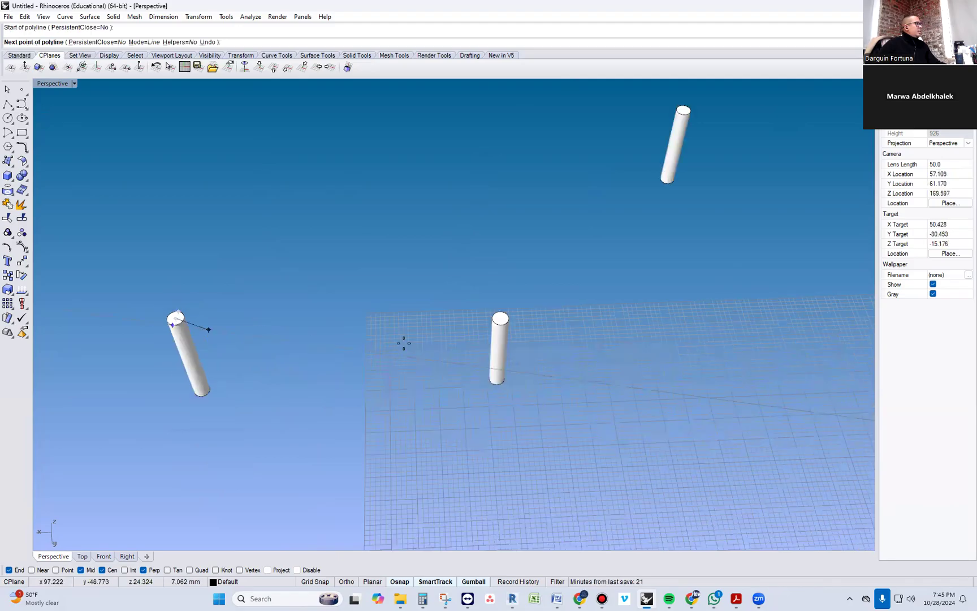
{"action": "scroll", "coordinate": [500, 318], "scroll_direction": "up", "scroll_amount": 4}
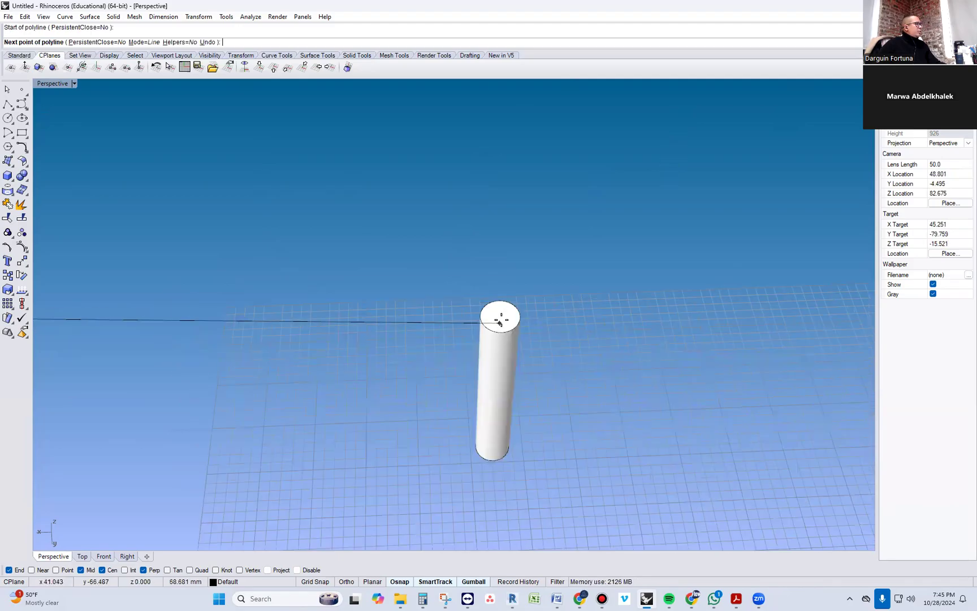
{"action": "left_click", "coordinate": [519, 315]}
{"action": "scroll", "coordinate": [397, 355], "scroll_direction": "down", "scroll_amount": 5}
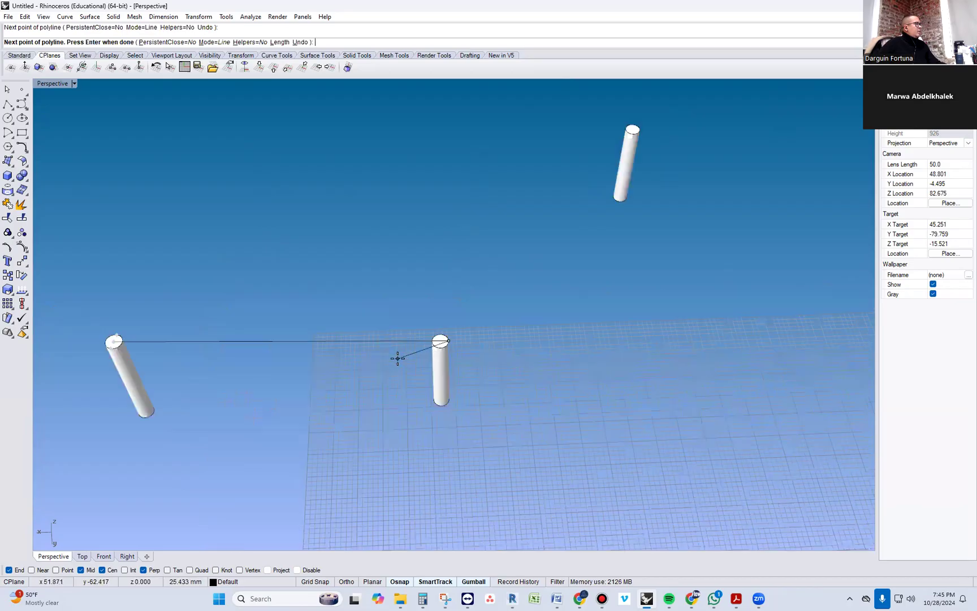
{"action": "scroll", "coordinate": [497, 268], "scroll_direction": "up", "scroll_amount": 3}
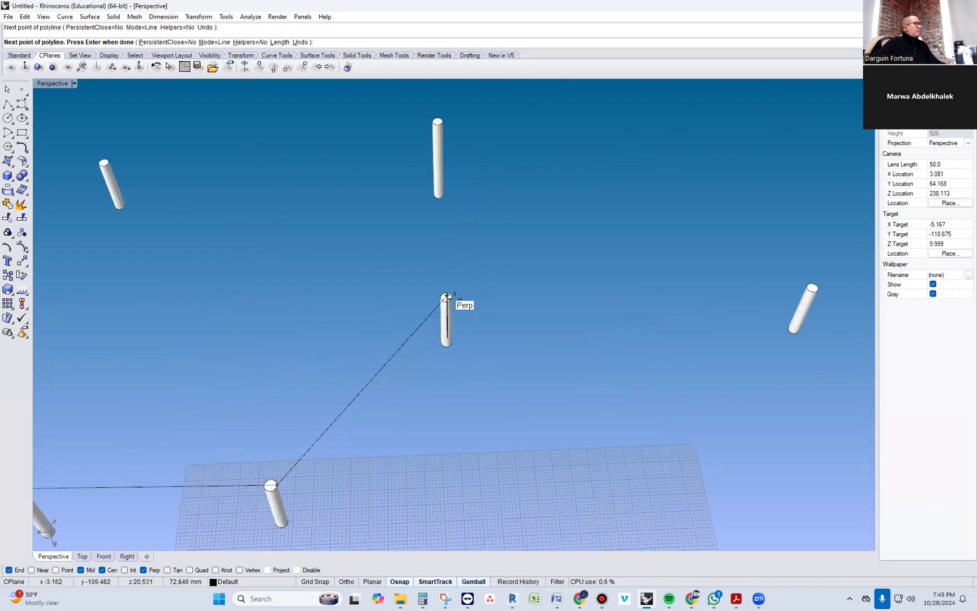
{"action": "left_click", "coordinate": [447, 297]}
{"action": "scroll", "coordinate": [447, 296], "scroll_direction": "down", "scroll_amount": 4}
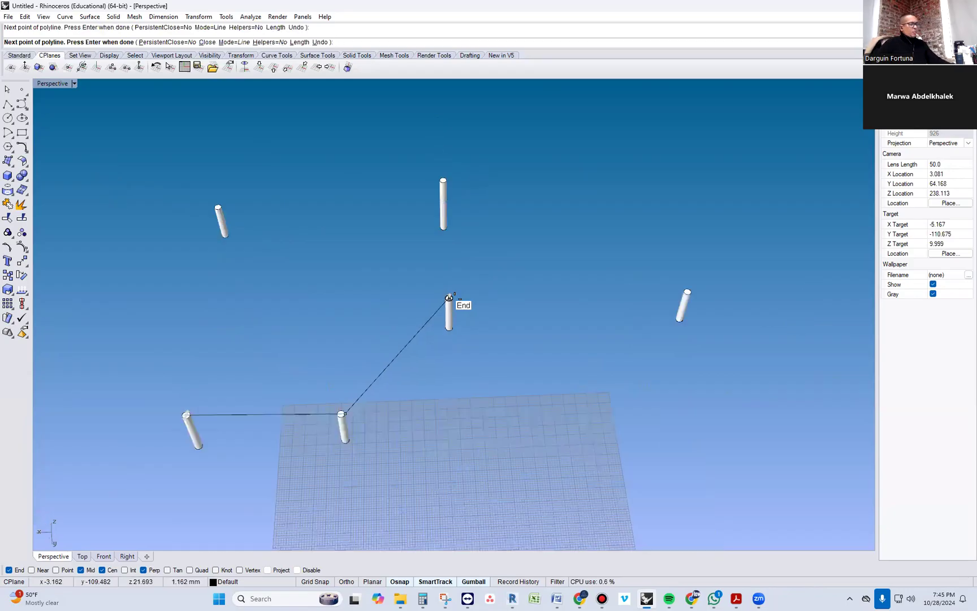
{"action": "key", "text": "Return"}
Draw an open polyline across the tops of the far corner column, the tallest column and the outlying column opposite
{"action": "key", "text": "Return"}
{"action": "left_click", "coordinate": [260, 224]}
{"action": "left_click", "coordinate": [444, 201]}
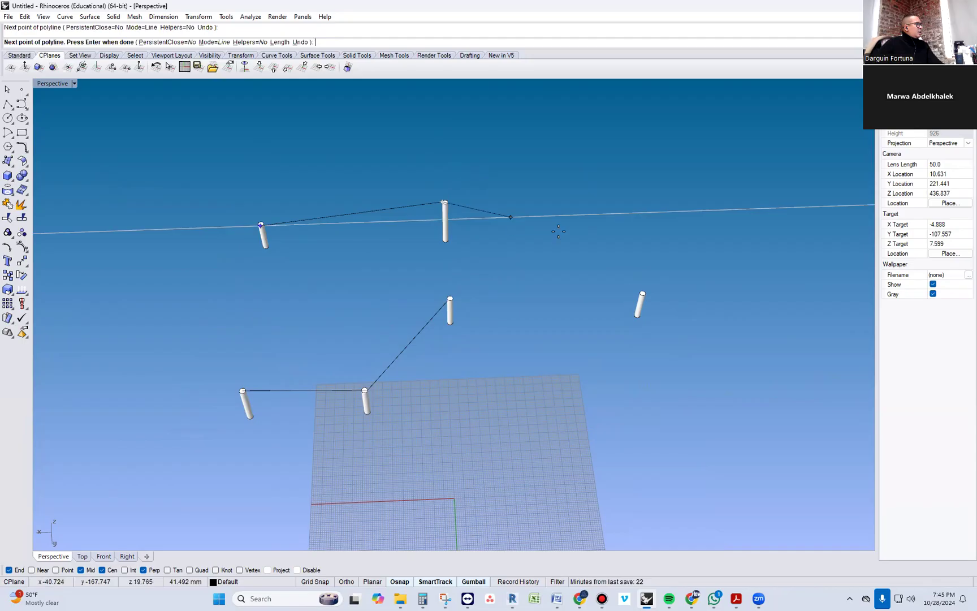
{"action": "left_click", "coordinate": [641, 291]}
{"action": "key", "text": "Return"}
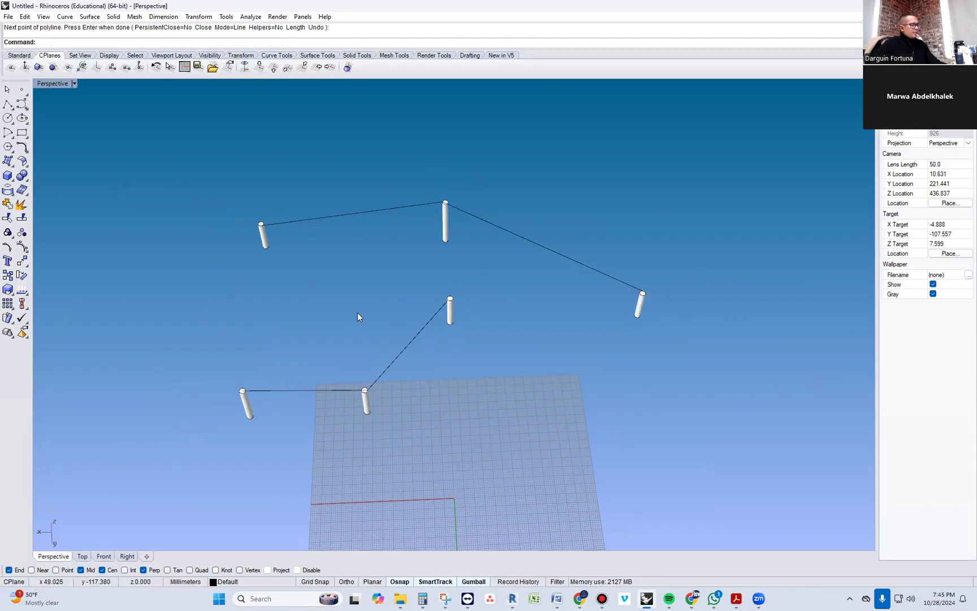
Draw a single-segment polyline linking the far corner column's top to the near corner column's top
{"action": "key", "text": "Return"}
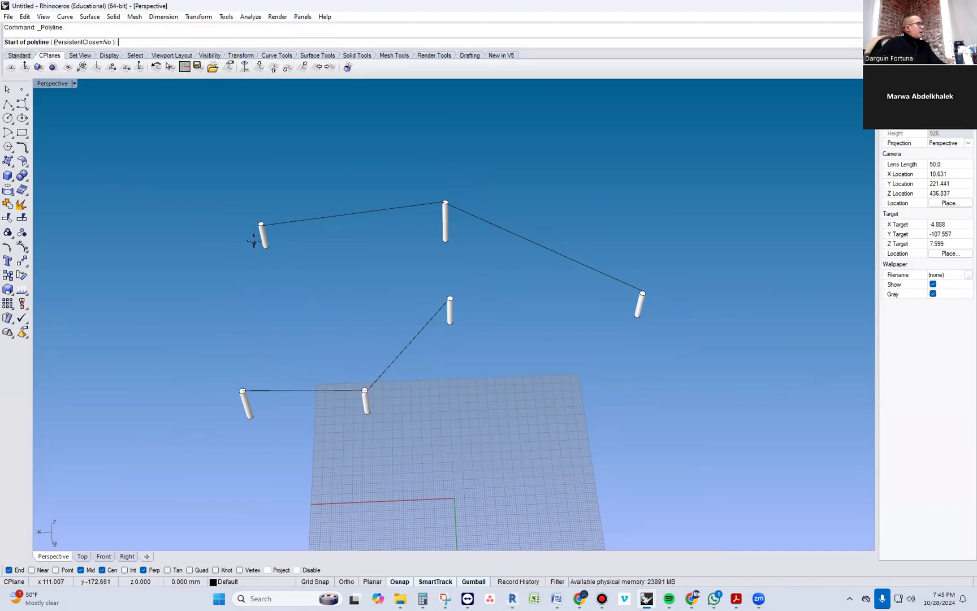
{"action": "scroll", "coordinate": [254, 230], "scroll_direction": "up", "scroll_amount": 5}
{"action": "scroll", "coordinate": [257, 223], "scroll_direction": "down", "scroll_amount": 1}
{"action": "left_click", "coordinate": [265, 210]}
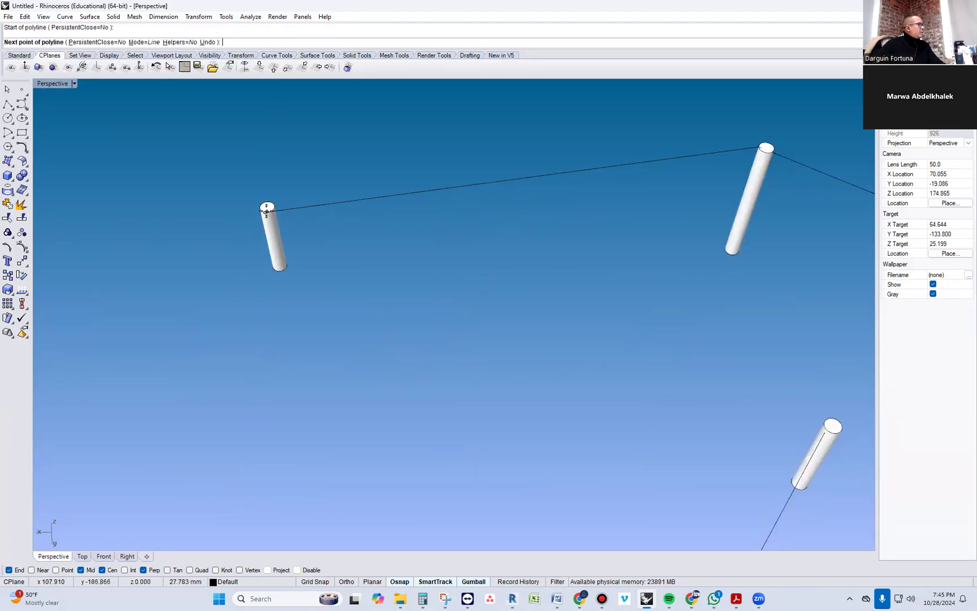
{"action": "scroll", "coordinate": [221, 382], "scroll_direction": "down", "scroll_amount": 4}
{"action": "scroll", "coordinate": [229, 478], "scroll_direction": "up", "scroll_amount": 2}
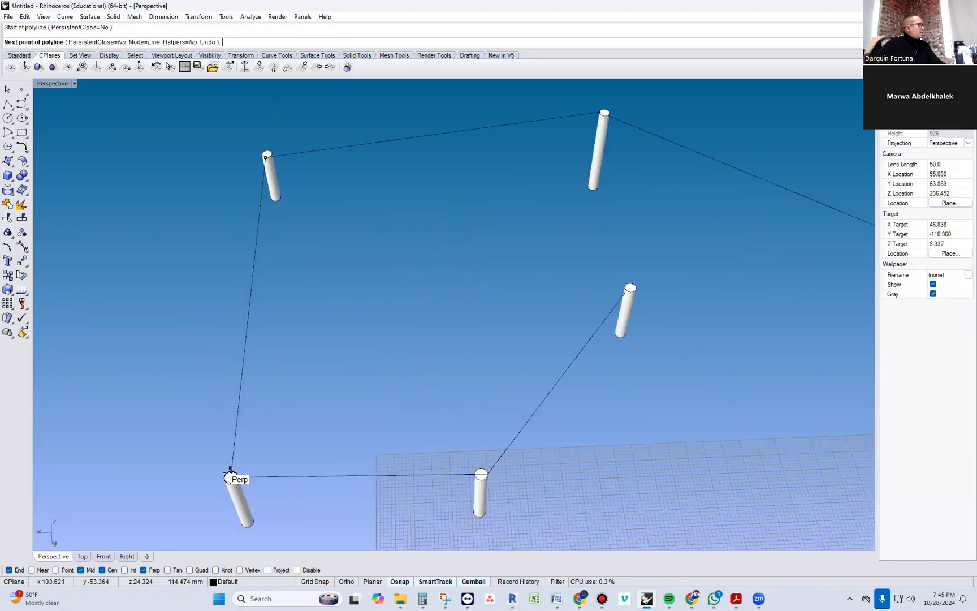
{"action": "left_click", "coordinate": [229, 476]}
{"action": "key", "text": "Return"}
Create a Sweep2 surface using the two long polylines as rails and the connecting line as cross section, with Do not simplify
{"action": "scroll", "coordinate": [276, 347], "scroll_direction": "down", "scroll_amount": 3}
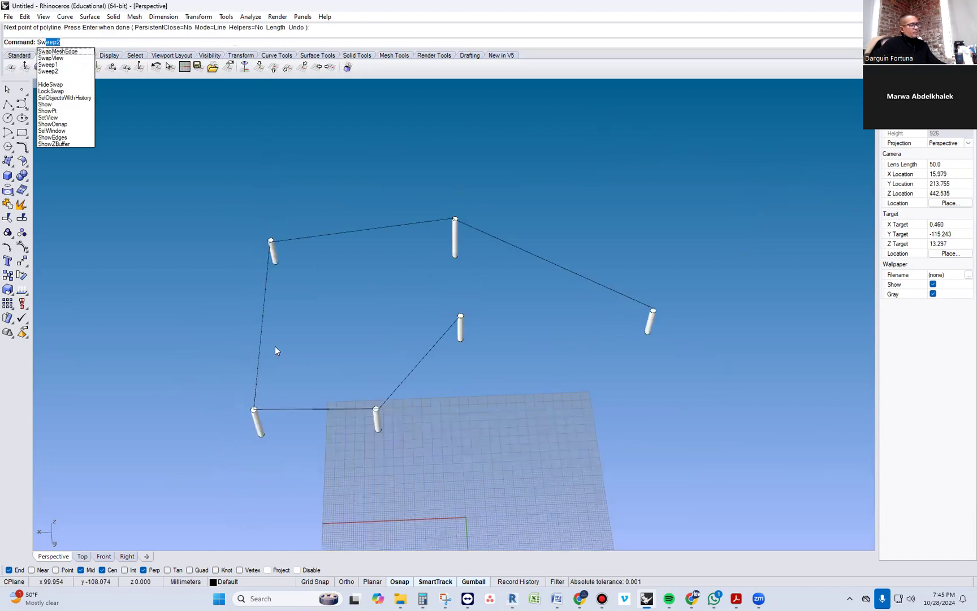
{"action": "type", "text": "Sw"}
{"action": "key", "text": "Return"}
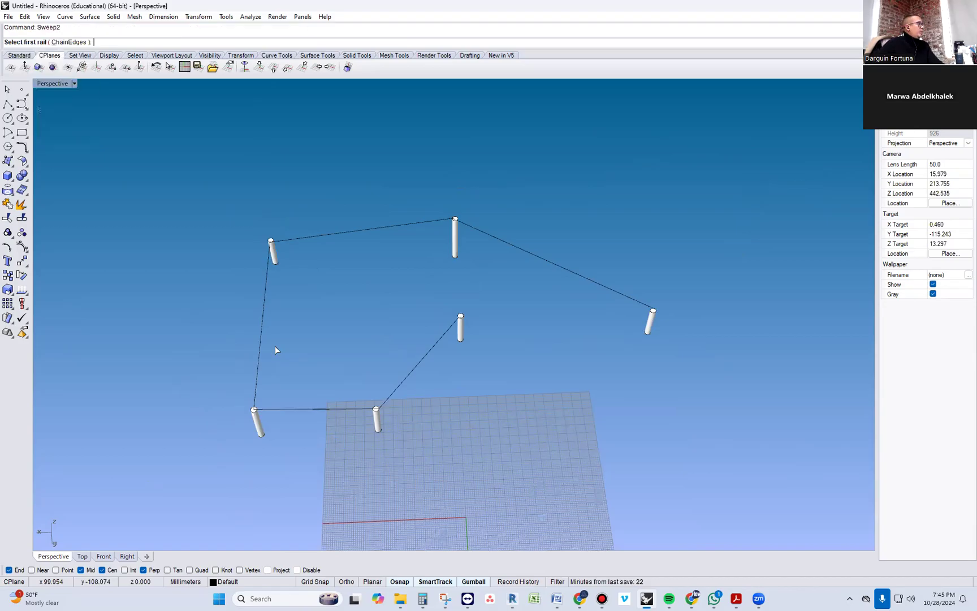
{"action": "left_click", "coordinate": [331, 235]}
{"action": "left_click", "coordinate": [321, 410]}
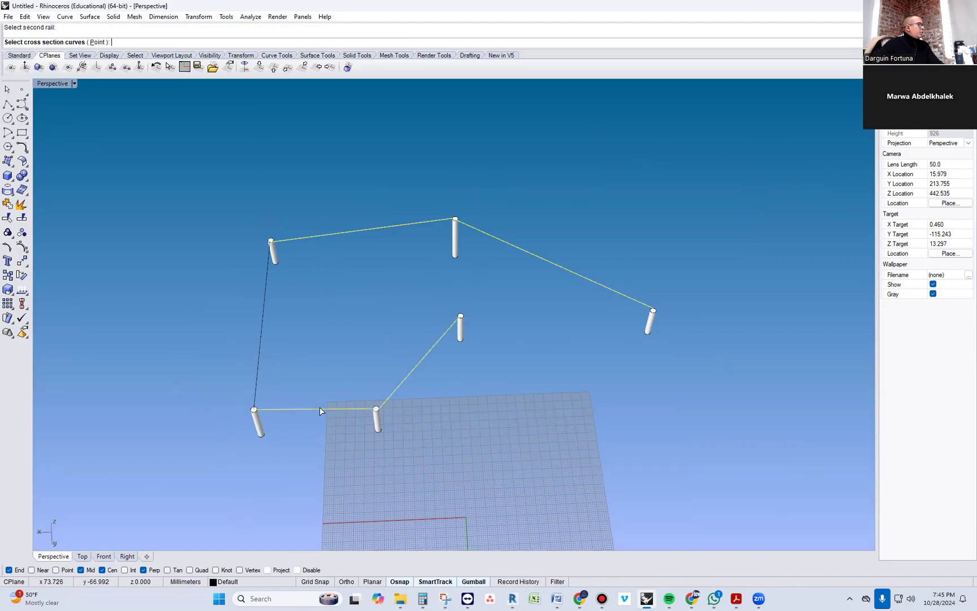
{"action": "left_click", "coordinate": [262, 323]}
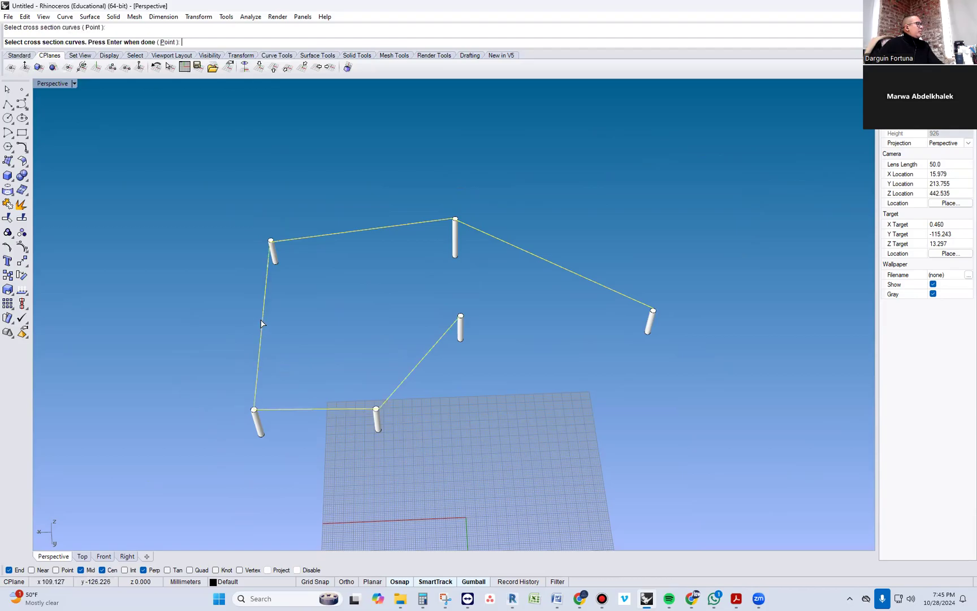
{"action": "key", "text": "Return"}
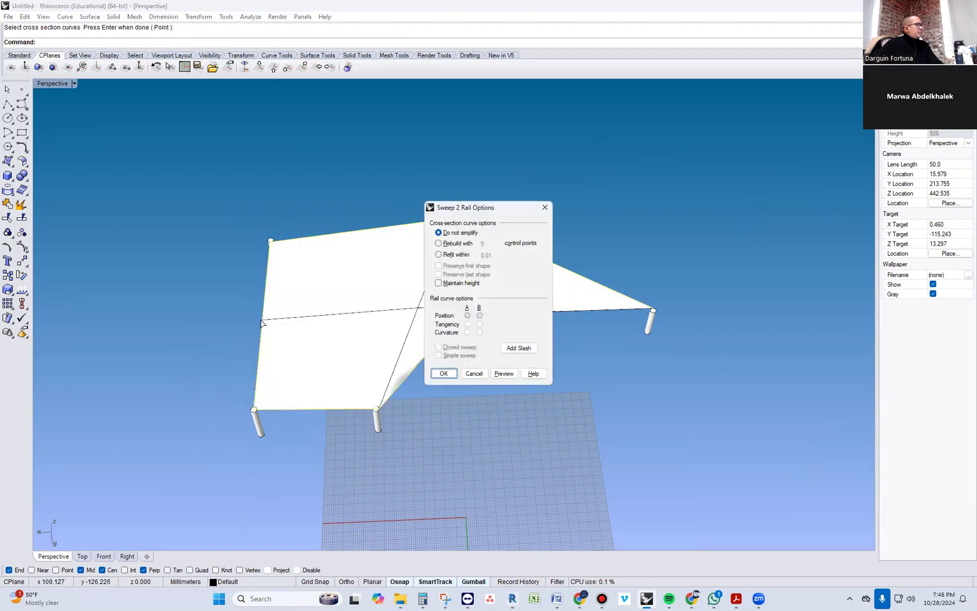
{"action": "left_click", "coordinate": [444, 373]}
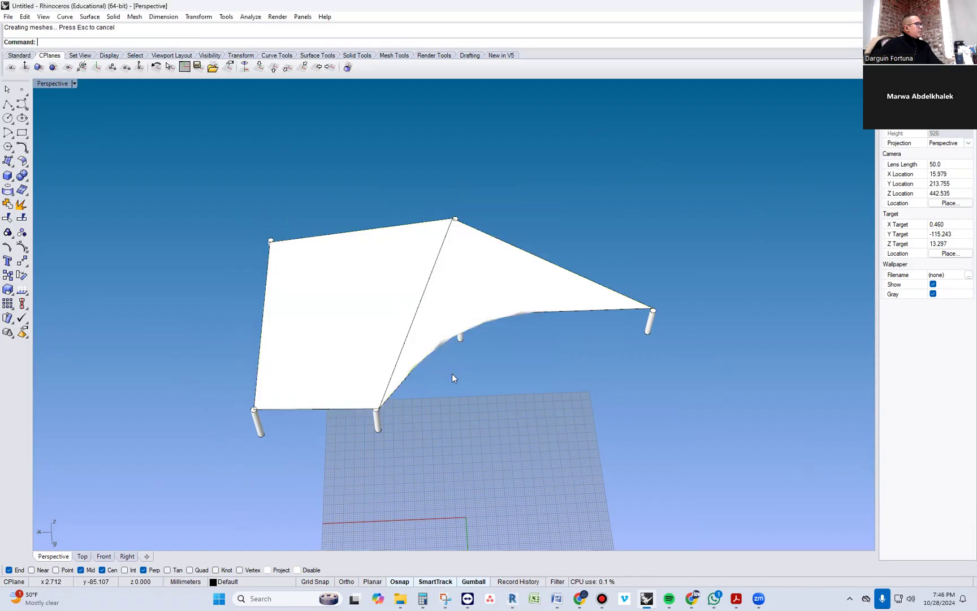
Inspect the swept roof surface and undo the two-rail sweep
{"action": "left_click", "coordinate": [408, 318]}
{"action": "right_click_drag", "start_coordinate": [593, 419], "coordinate": [416, 397]}
{"action": "key", "text": "ctrl+z"}
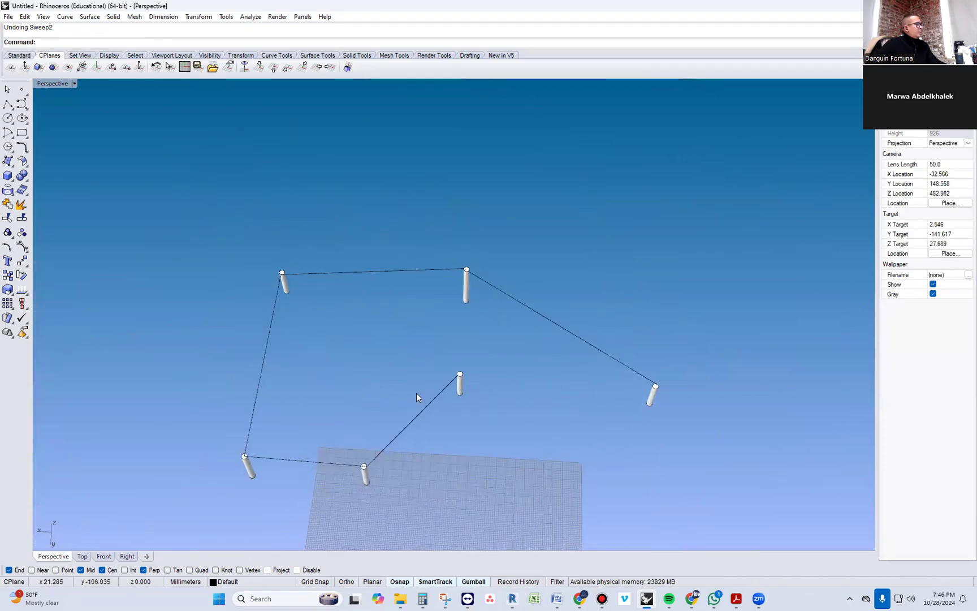
Delete the polyline running across the near columns to the central column
{"action": "left_click", "coordinate": [435, 399]}
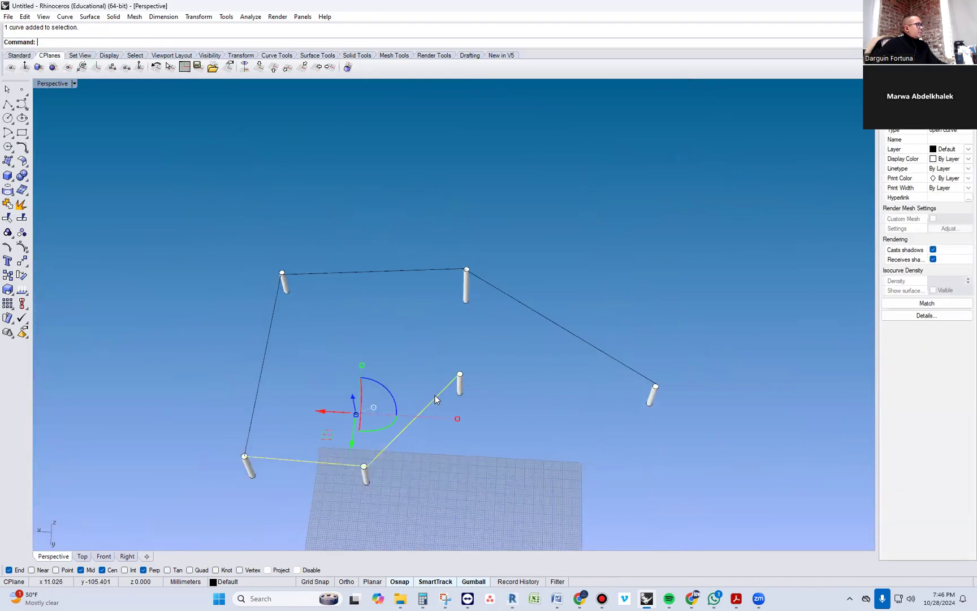
{"action": "left_click", "coordinate": [430, 374]}
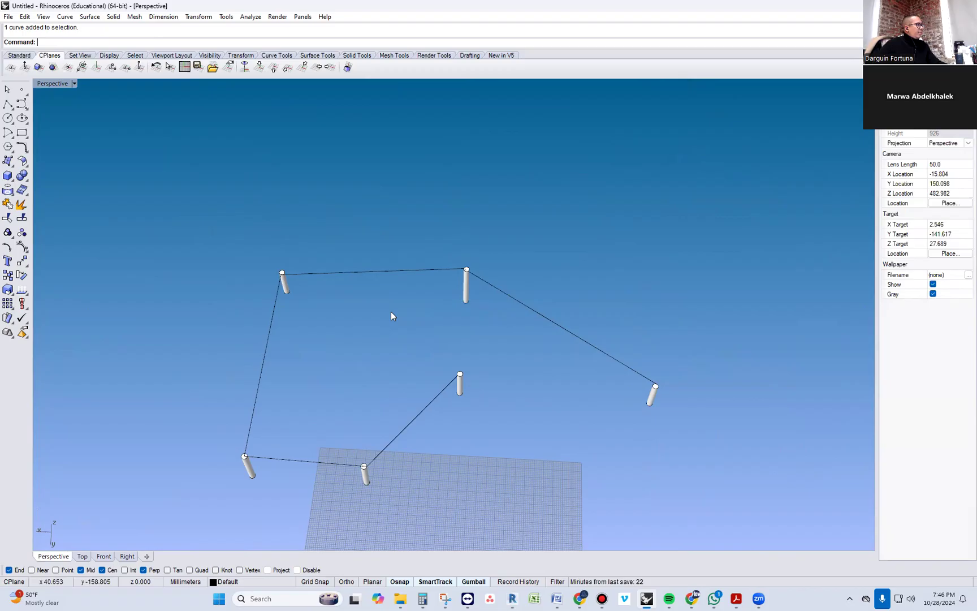
{"action": "left_click", "coordinate": [413, 421]}
{"action": "key", "text": "Delete"}
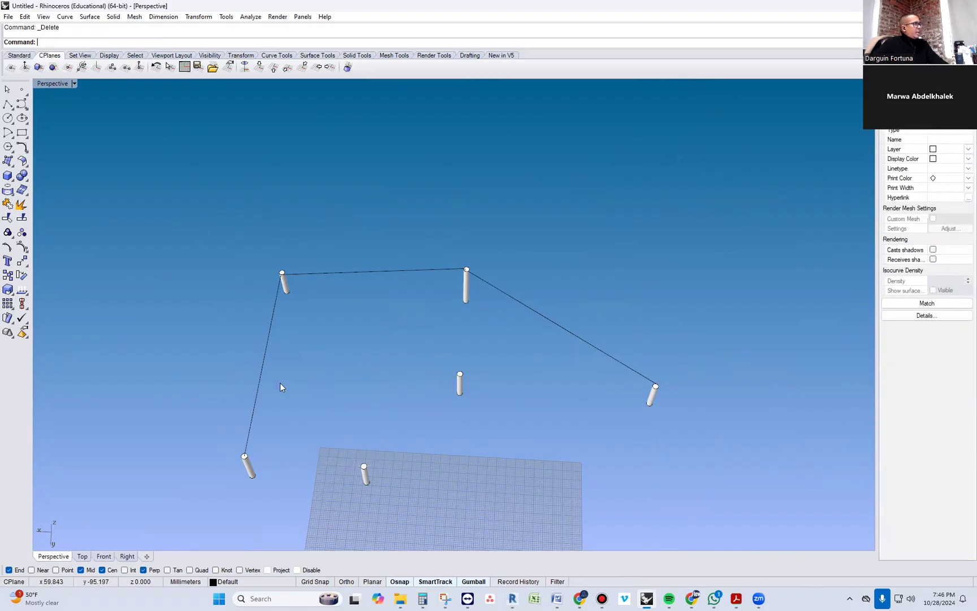
Join the side connecting line and the far polyline into one open curve
{"action": "left_click", "coordinate": [270, 331]}
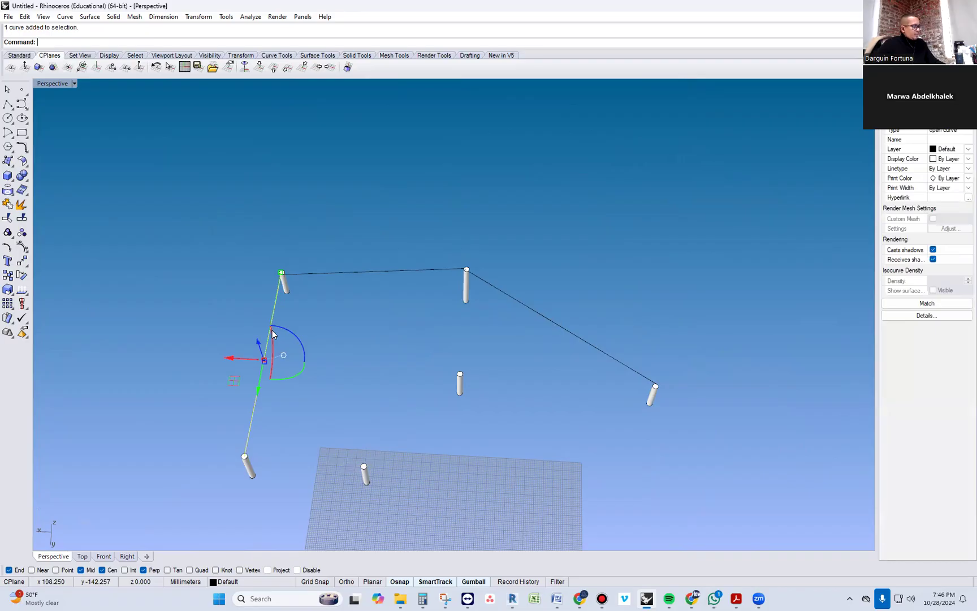
{"action": "left_click", "coordinate": [336, 275], "text": "shift"}
{"action": "type", "text": "J"}
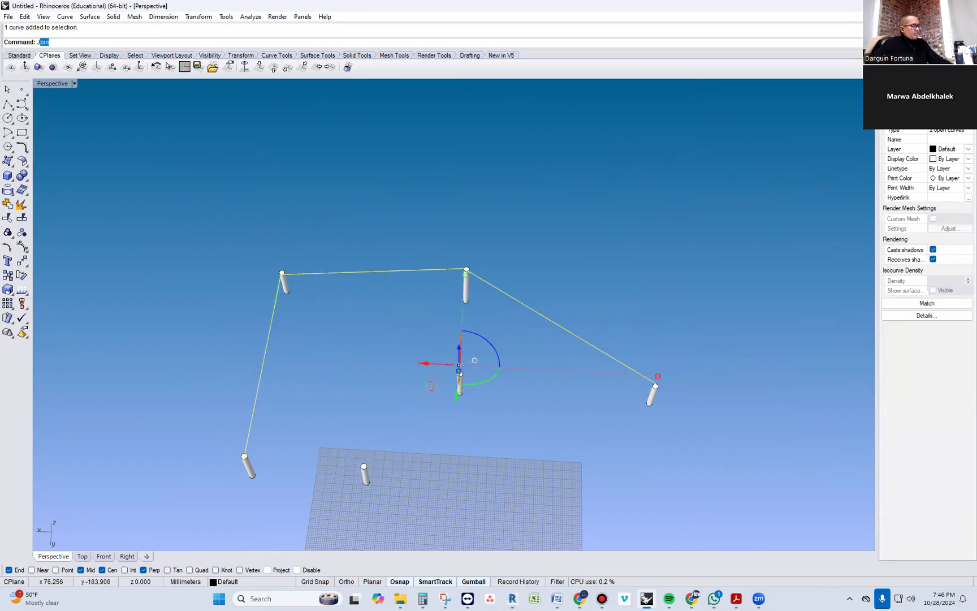
{"action": "type", "text": "o"}
{"action": "key", "text": "Return"}
{"action": "left_click", "coordinate": [349, 358]}
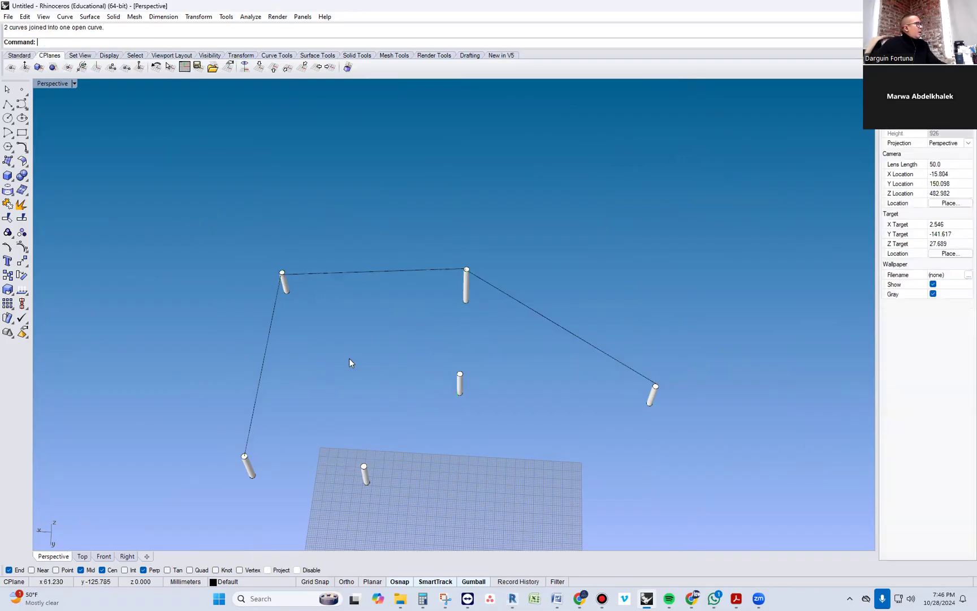
Draw a polyline from the far end column's top through the central column's top to the near column's top
{"action": "left_click", "coordinate": [11, 106]}
{"action": "scroll", "coordinate": [621, 389], "scroll_direction": "up", "scroll_amount": 5}
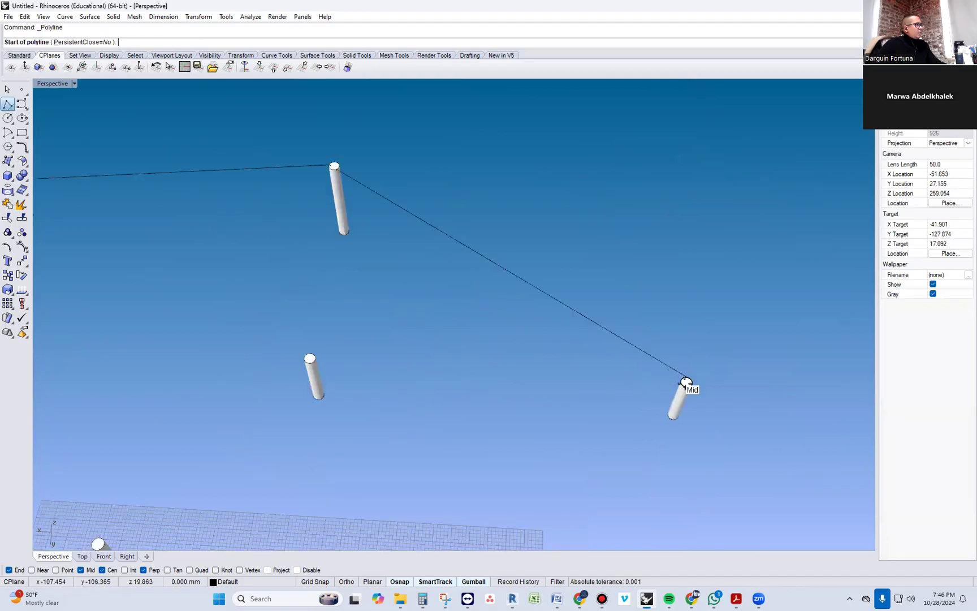
{"action": "left_click", "coordinate": [683, 383]}
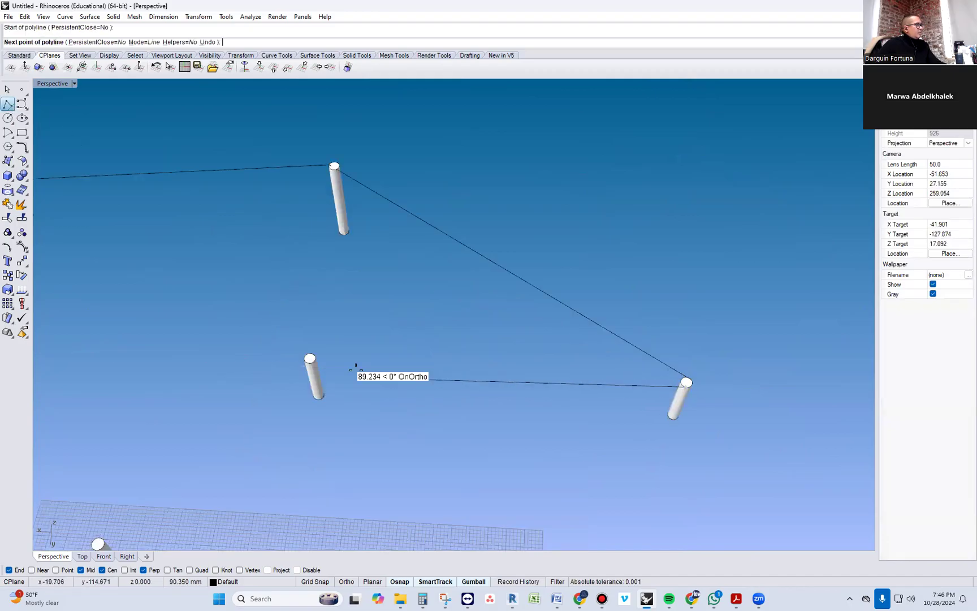
{"action": "left_click", "coordinate": [306, 357]}
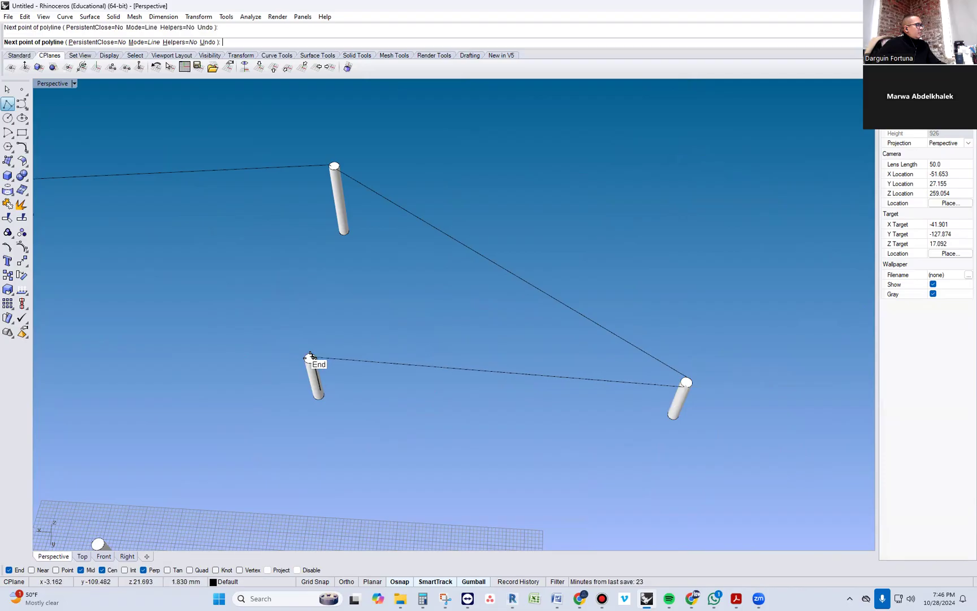
{"action": "scroll", "coordinate": [306, 359], "scroll_direction": "down", "scroll_amount": 3}
{"action": "left_click", "coordinate": [205, 448]}
{"action": "key", "text": "Return"}
Draw a separate straight polyline connecting the tops of the two near columns at the open end of the roof outline
{"action": "scroll", "coordinate": [274, 397], "scroll_direction": "down", "scroll_amount": 3}
{"action": "key", "text": "Return"}
{"action": "scroll", "coordinate": [170, 447], "scroll_direction": "up", "scroll_amount": 5}
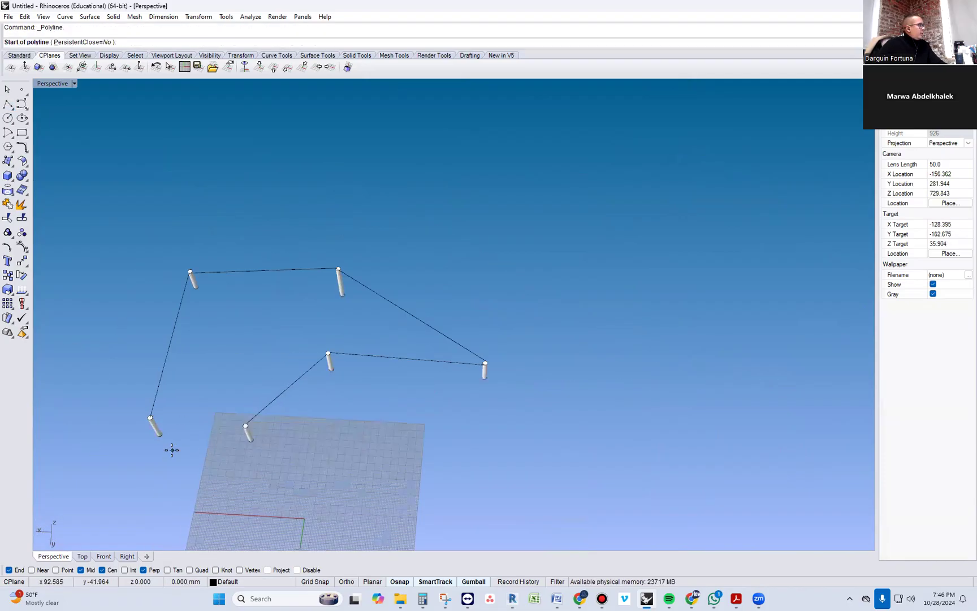
{"action": "left_click", "coordinate": [134, 368]}
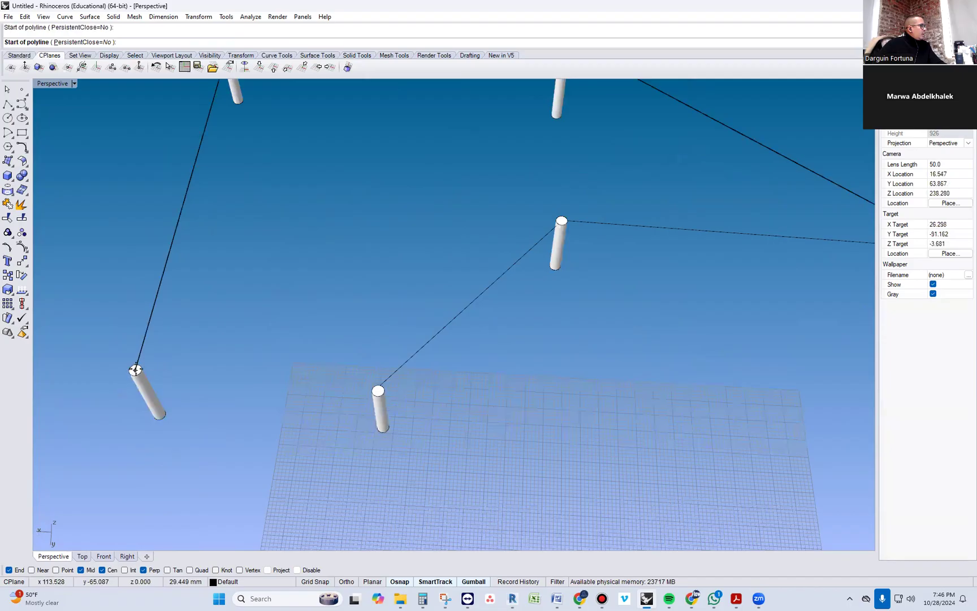
{"action": "left_click", "coordinate": [378, 390]}
{"action": "key", "text": "Return"}
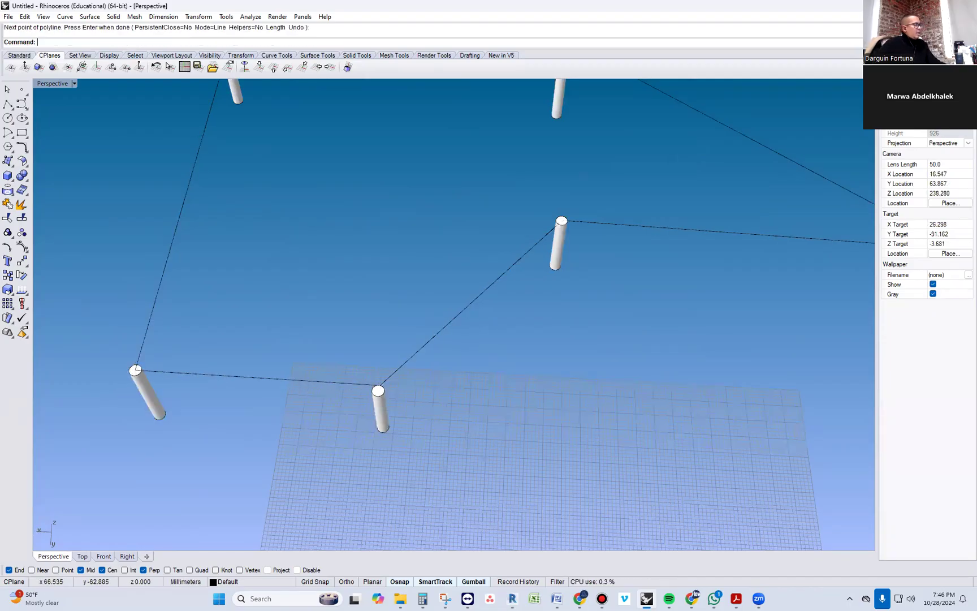
Create a Sweep2 surface using the inner and outer polylines as rails and the near connecting line as cross section
{"action": "type", "text": "Sweep2"}
{"action": "key", "text": "Return"}
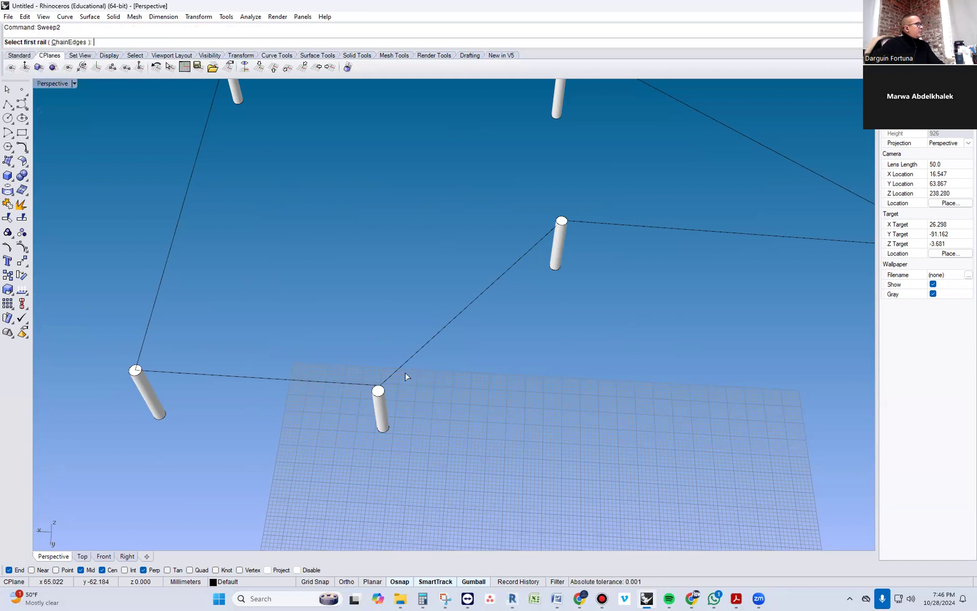
{"action": "left_click", "coordinate": [462, 310]}
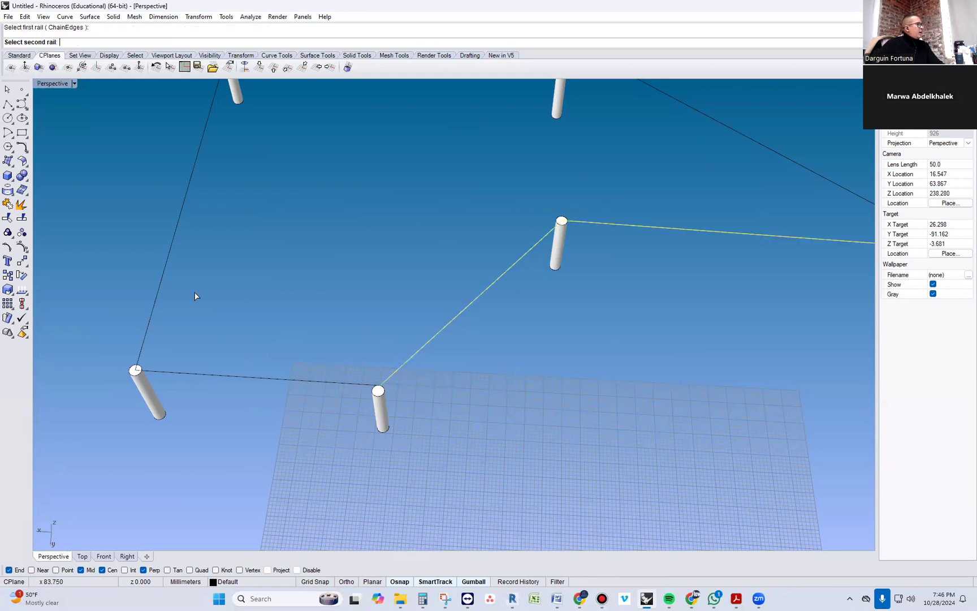
{"action": "left_click", "coordinate": [168, 251]}
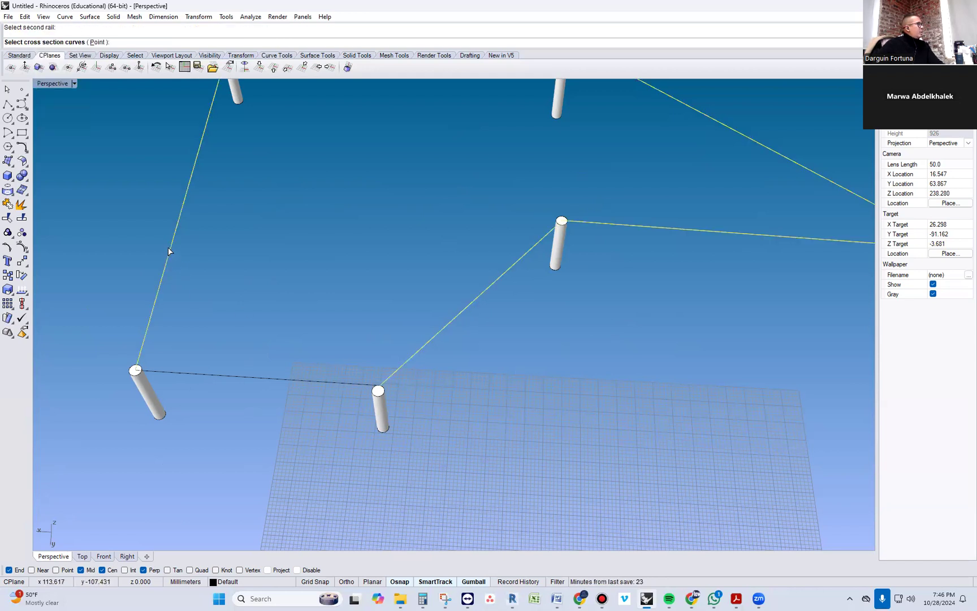
{"action": "left_click", "coordinate": [255, 381]}
{"action": "key", "text": "Return"}
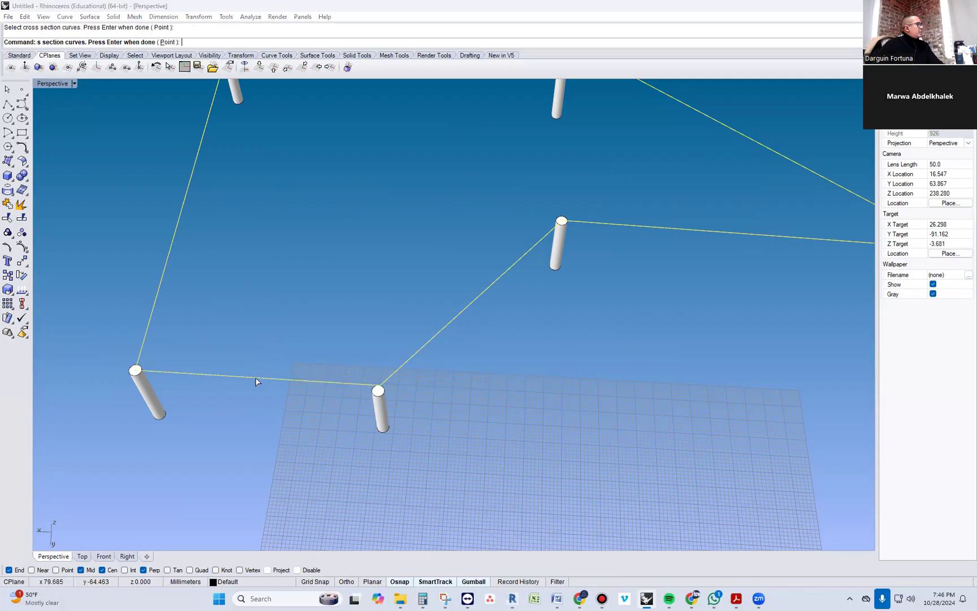
{"action": "key", "text": "Return"}
Explode the swept roof polysurface into separate surfaces
{"action": "right_click_drag", "start_coordinate": [256, 381], "coordinate": [445, 345]}
{"action": "left_click", "coordinate": [512, 296]}
{"action": "scroll", "coordinate": [386, 236], "scroll_direction": "up", "scroll_amount": 3}
{"action": "left_click", "coordinate": [459, 314]}
{"action": "left_click", "coordinate": [402, 284]}
{"action": "left_click", "coordinate": [526, 356]}
{"action": "right_click_drag", "start_coordinate": [526, 356], "coordinate": [509, 254]}
{"action": "left_click", "coordinate": [508, 257]}
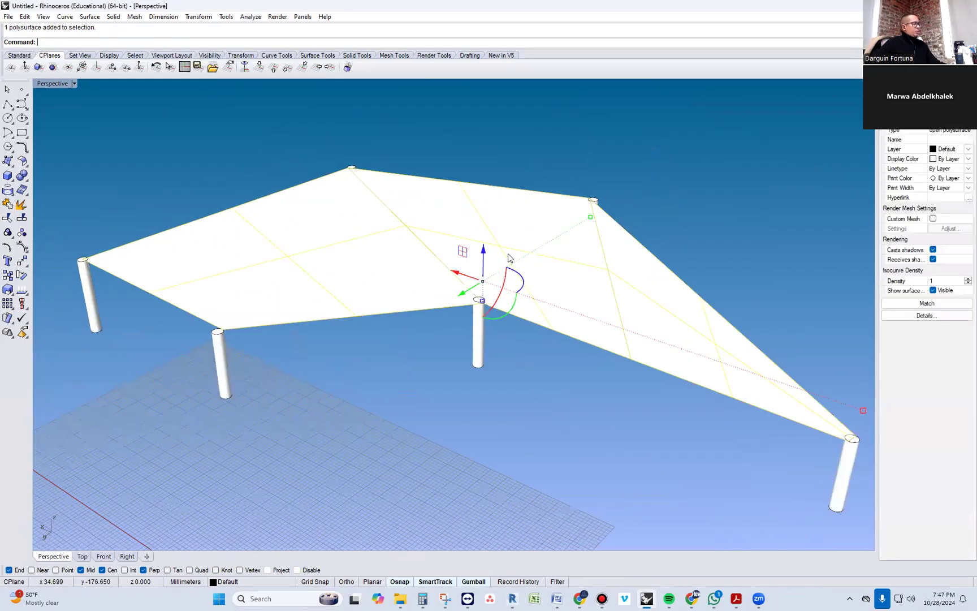
{"action": "key", "text": "Return"}
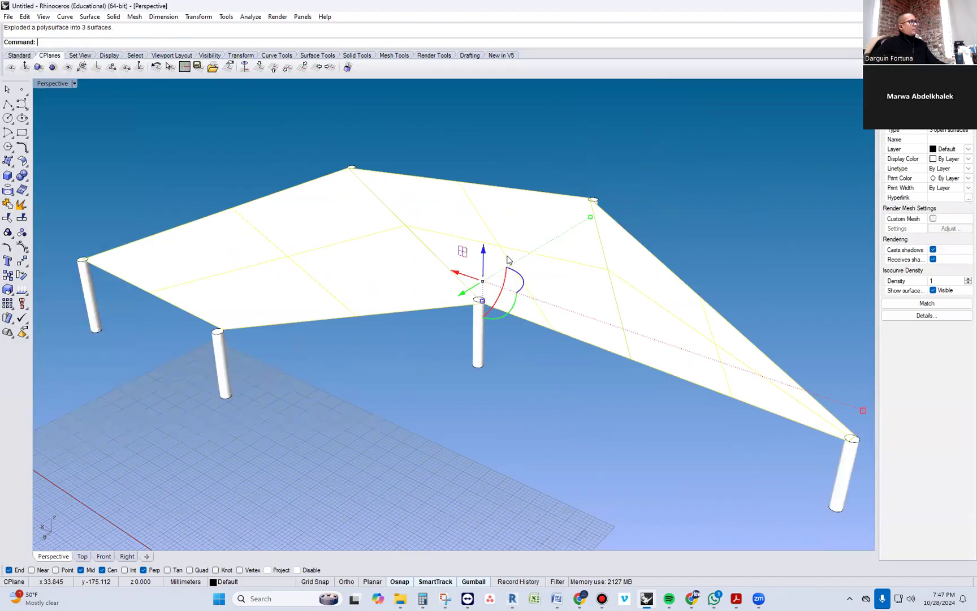
Check the exploded roof pieces by selecting them one at a time, then clear the selection
{"action": "left_click", "coordinate": [403, 270]}
{"action": "left_click", "coordinate": [542, 270]}
{"action": "left_click", "coordinate": [642, 312]}
{"action": "left_click", "coordinate": [459, 267]}
{"action": "left_click", "coordinate": [353, 257]}
{"action": "left_click", "coordinate": [352, 390]}
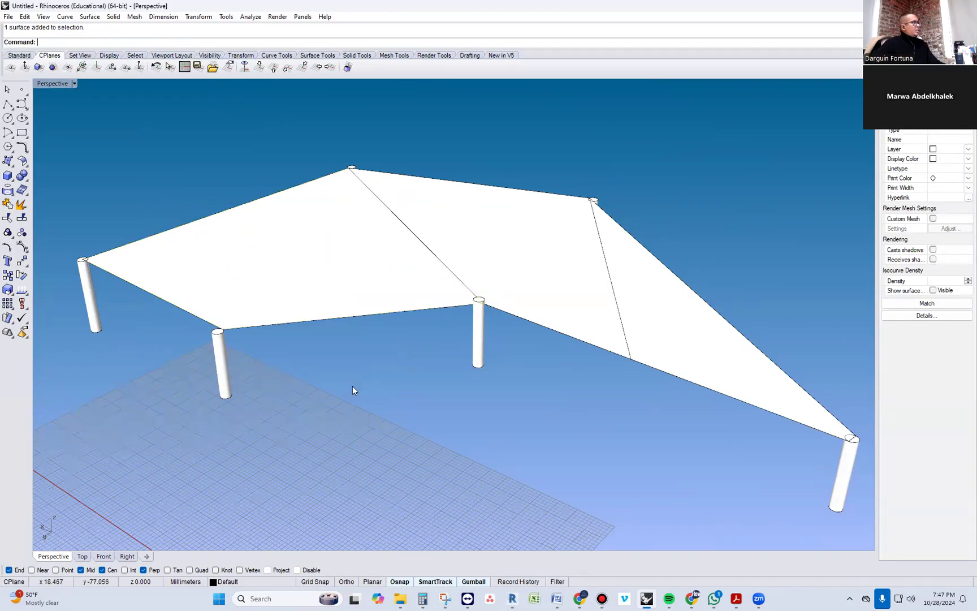
Merge the three adjoining roof surfaces into one smooth surface with MergeSrf, joining two first and adding the end piece
{"action": "type", "text": "MergeSrf"}
{"action": "key", "text": "Return"}
{"action": "left_click", "coordinate": [312, 268]}
{"action": "left_click", "coordinate": [489, 255]}
{"action": "key", "text": "Return"}
{"action": "left_click", "coordinate": [523, 265]}
{"action": "left_click", "coordinate": [652, 298]}
Delete the leftover outer and inner rail polylines along the edges of the merged roof surface
{"action": "right_click_drag", "start_coordinate": [655, 375], "coordinate": [484, 414]}
{"action": "left_click", "coordinate": [592, 406]}
{"action": "key", "text": "Delete"}
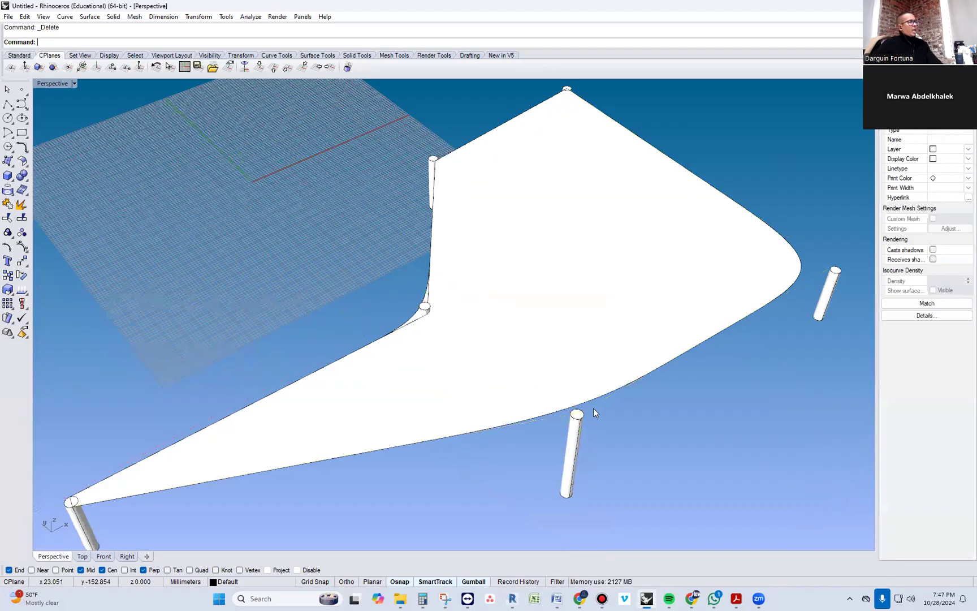
{"action": "right_click_drag", "start_coordinate": [390, 395], "coordinate": [456, 346]}
{"action": "scroll", "coordinate": [456, 346], "scroll_direction": "up", "scroll_amount": 3}
{"action": "left_click", "coordinate": [466, 307]}
{"action": "scroll", "coordinate": [461, 308], "scroll_direction": "up", "scroll_amount": 3}
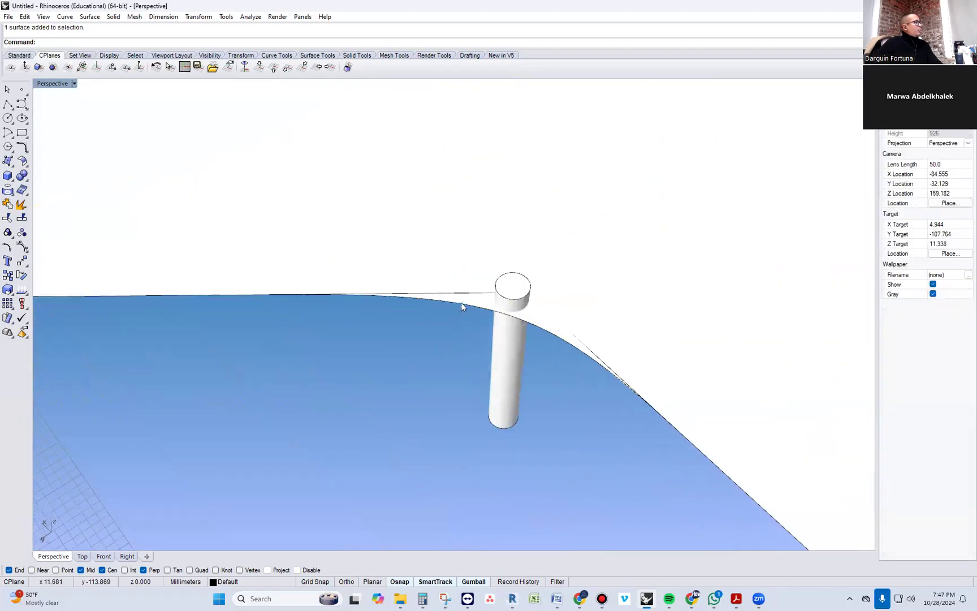
{"action": "key", "text": "Delete"}
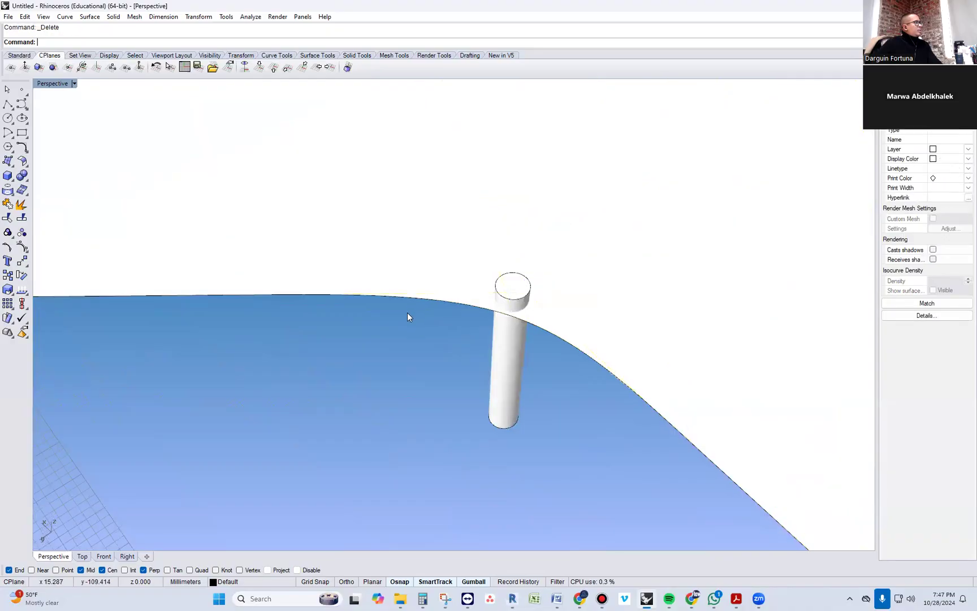
Switch to Grasshopper and restore its minimized window
{"action": "scroll", "coordinate": [397, 356], "scroll_direction": "down", "scroll_amount": 5}
{"action": "right_click_drag", "start_coordinate": [396, 357], "coordinate": [464, 365]}
{"action": "right_click_drag", "start_coordinate": [417, 396], "coordinate": [517, 410]}
{"action": "type", "text": "Grasshopper"}
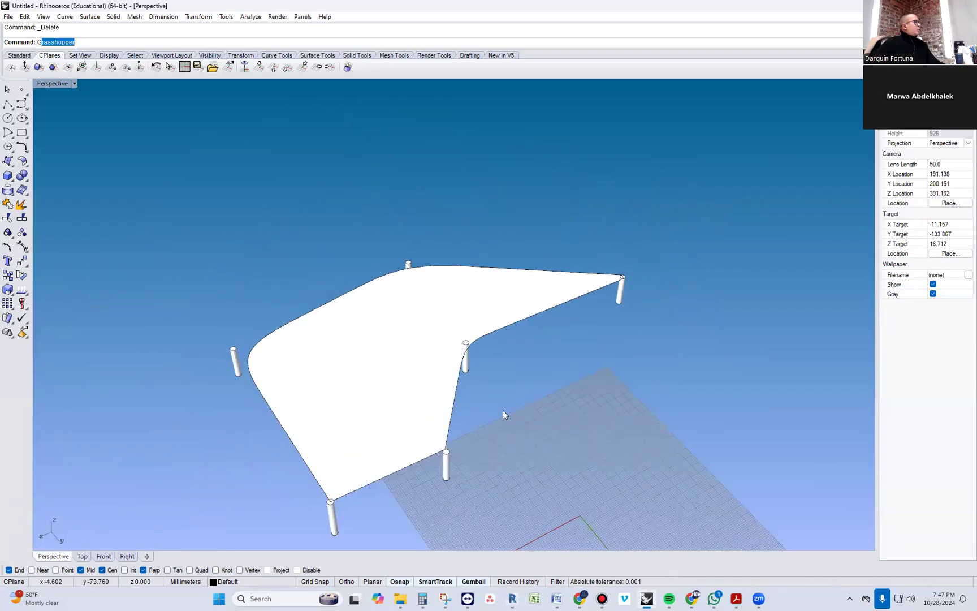
{"action": "key", "text": "Return"}
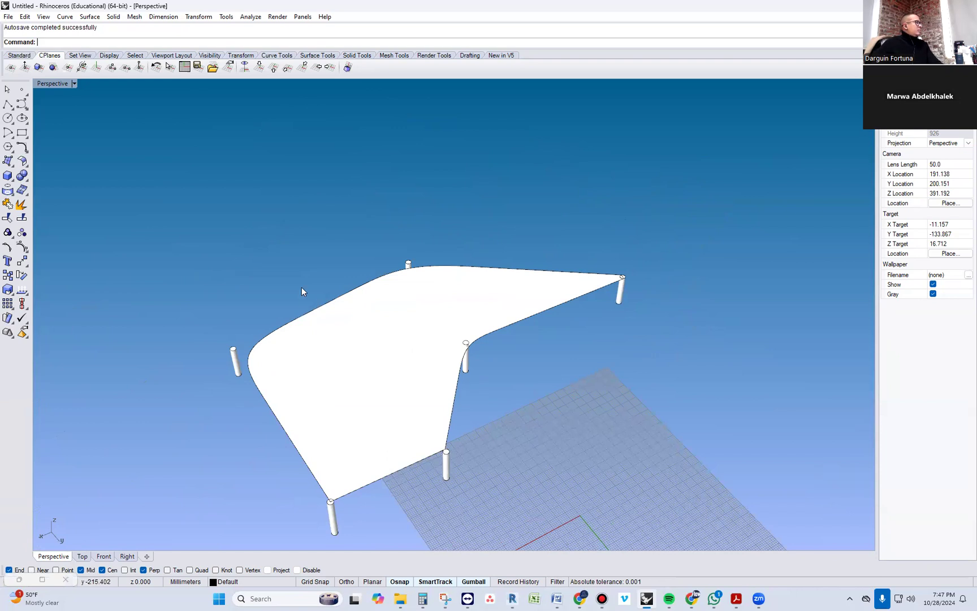
{"action": "left_click", "coordinate": [42, 580]}
Delete the old panel and surface components from the canvas and move the 21 and 19 sliders close together
{"action": "scroll", "coordinate": [310, 410], "scroll_direction": "down", "scroll_amount": 5}
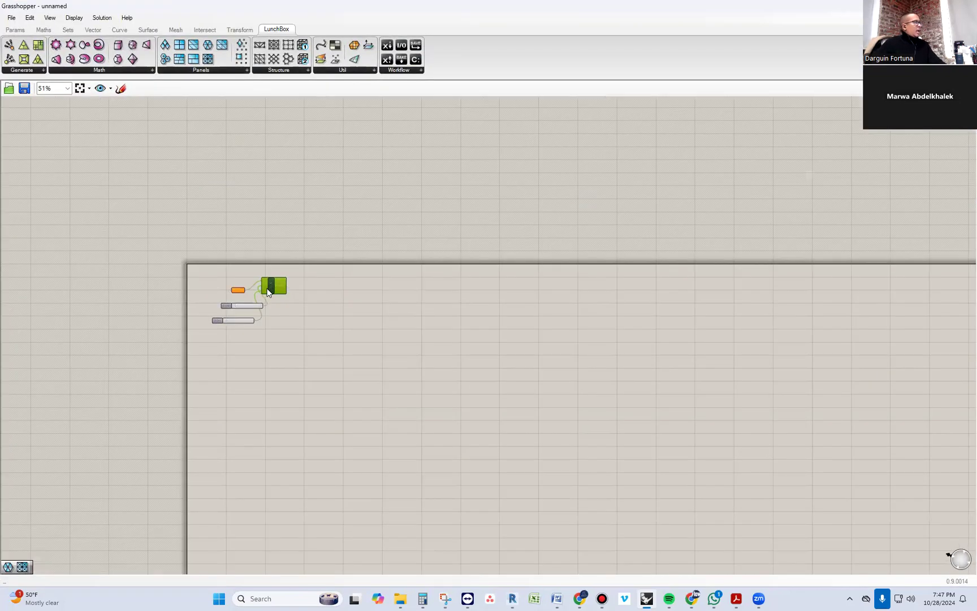
{"action": "scroll", "coordinate": [237, 295], "scroll_direction": "up", "scroll_amount": 3}
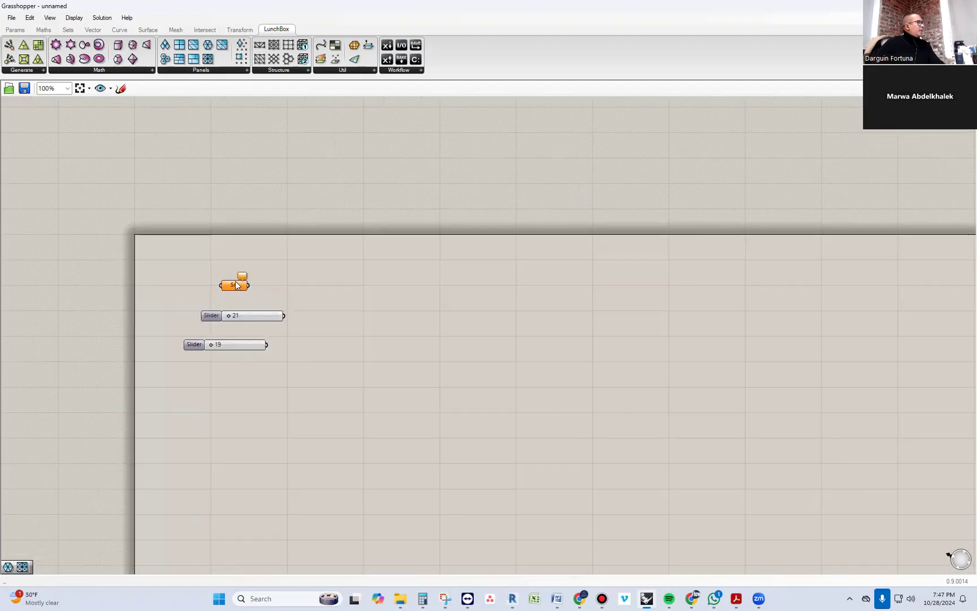
{"action": "key", "text": "Delete"}
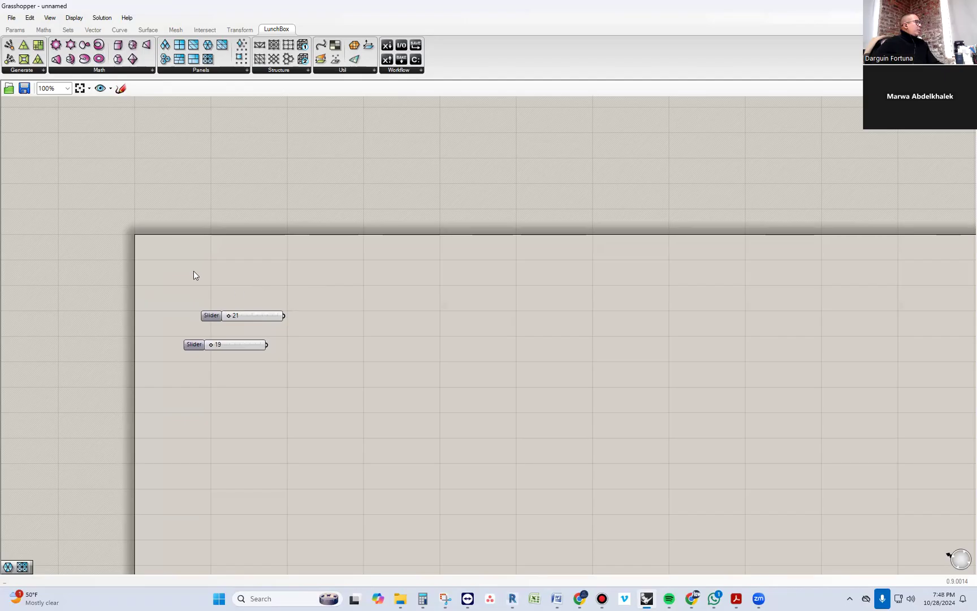
{"action": "left_click_drag", "start_coordinate": [249, 316], "coordinate": [218, 306]}
{"action": "left_click", "coordinate": [234, 345]}
{"action": "left_click_drag", "start_coordinate": [234, 343], "coordinate": [215, 323]}
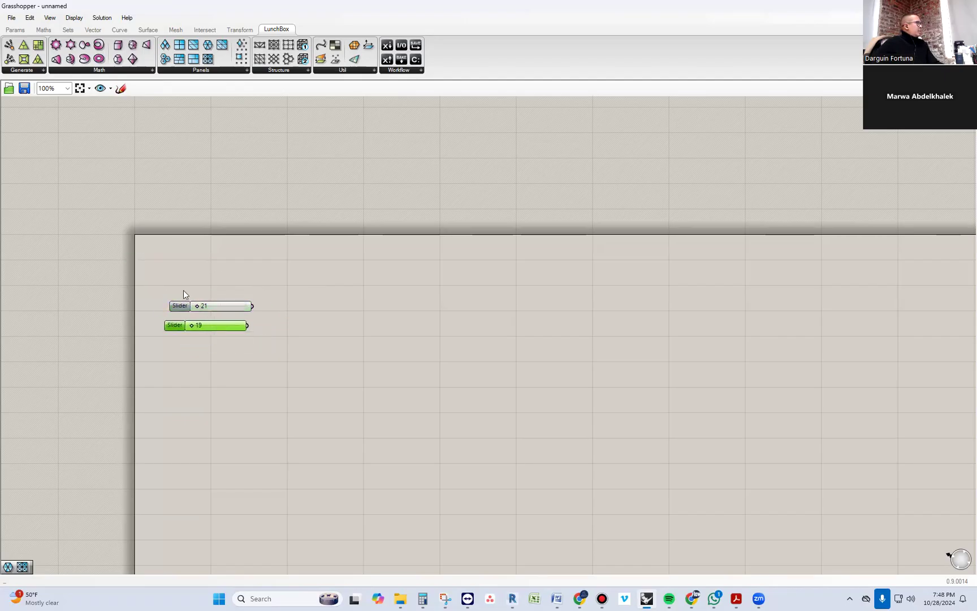
Add a Surface parameter to the canvas above and beside the two number sliders
{"action": "left_click", "coordinate": [15, 31]}
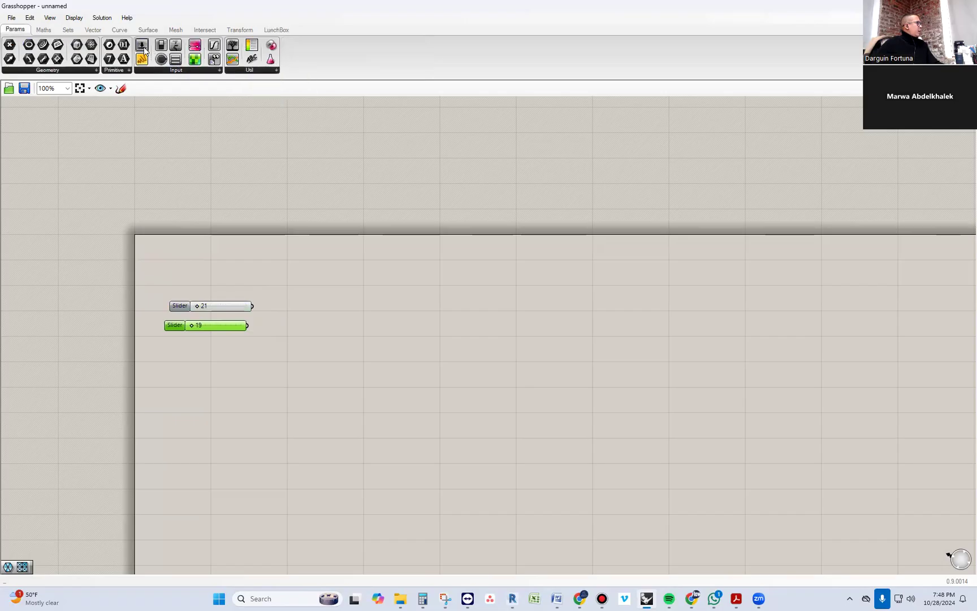
{"action": "left_click", "coordinate": [320, 284]}
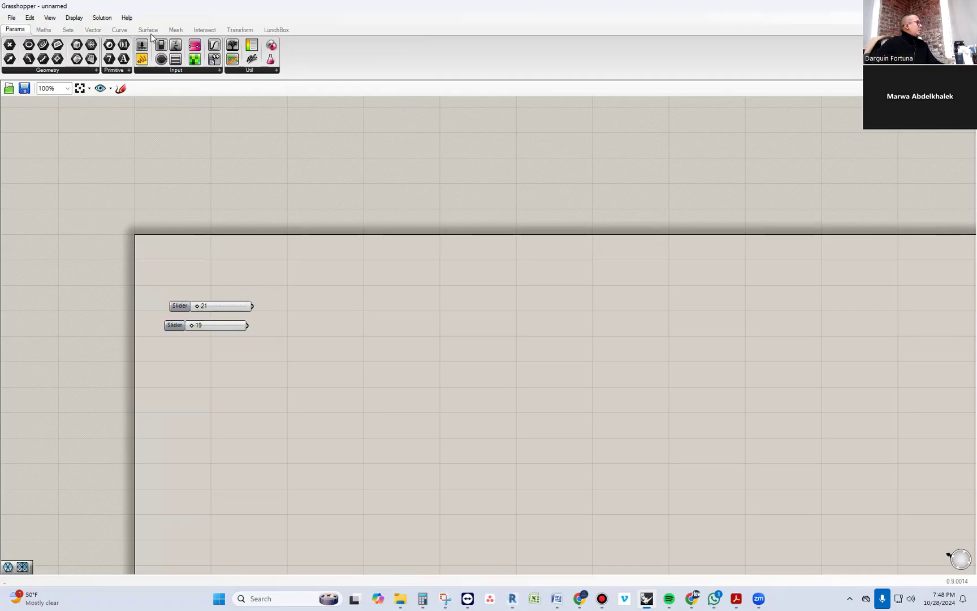
{"action": "left_click", "coordinate": [148, 30]}
{"action": "left_click", "coordinate": [274, 32]}
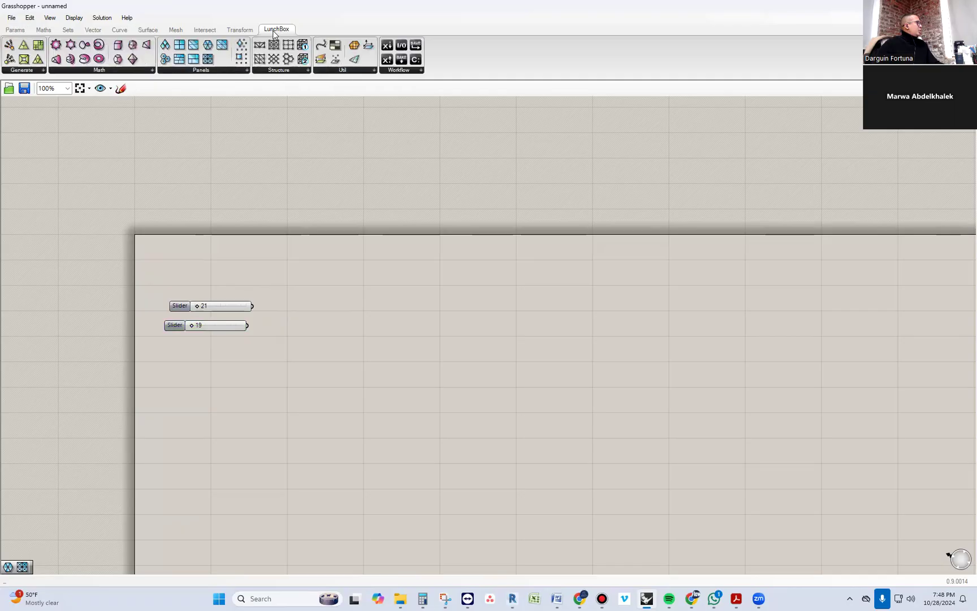
{"action": "left_click", "coordinate": [21, 31]}
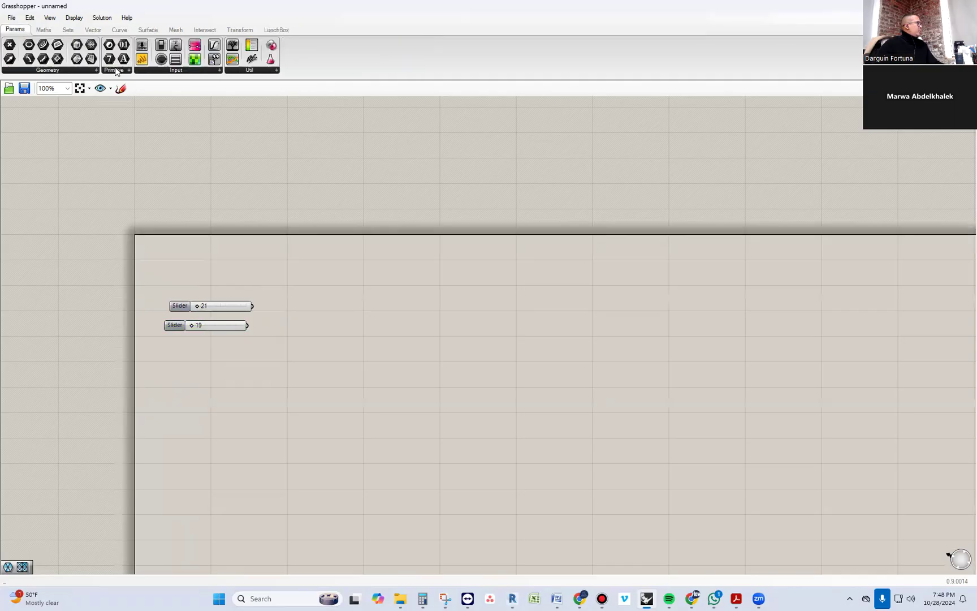
{"action": "left_click_drag", "start_coordinate": [276, 272], "coordinate": [318, 283]}
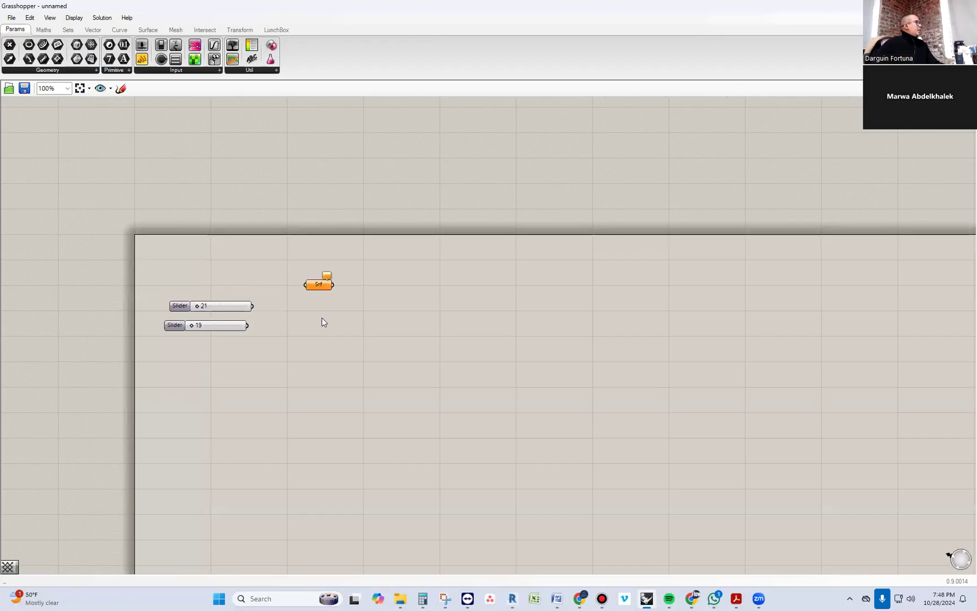
Shrink the Grasshopper window to reveal the Rhino model and assign the merged roof surface to the Surface parameter
{"action": "double_click", "coordinate": [375, 7]}
{"action": "scroll", "coordinate": [669, 266], "scroll_direction": "down", "scroll_amount": 5}
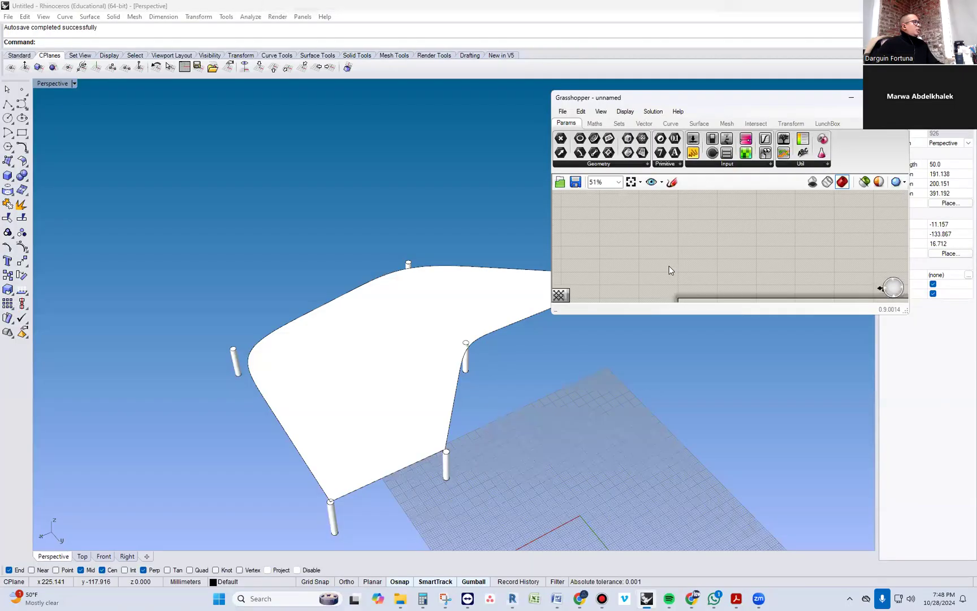
{"action": "scroll", "coordinate": [698, 289], "scroll_direction": "up", "scroll_amount": 4}
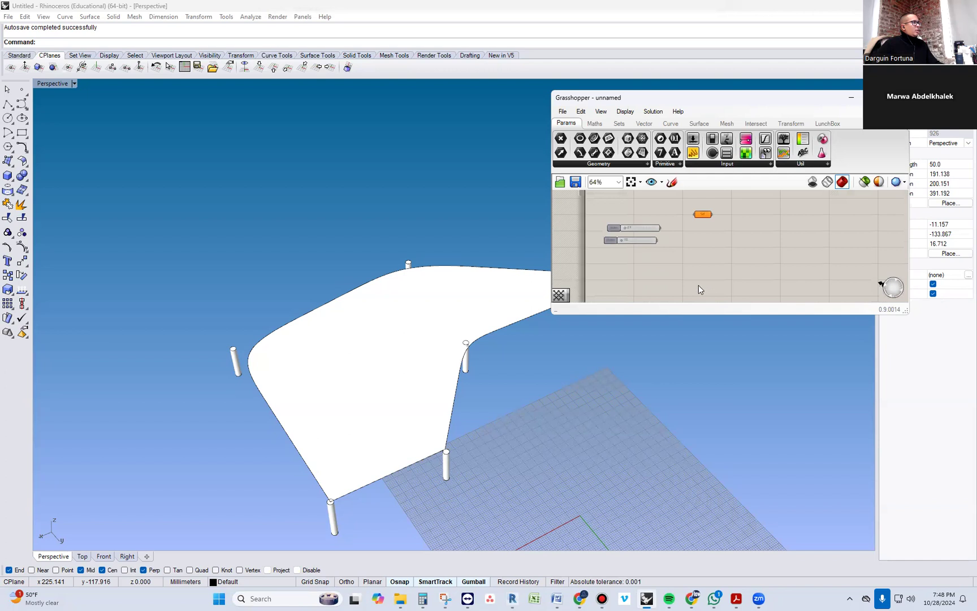
{"action": "left_click", "coordinate": [439, 297]}
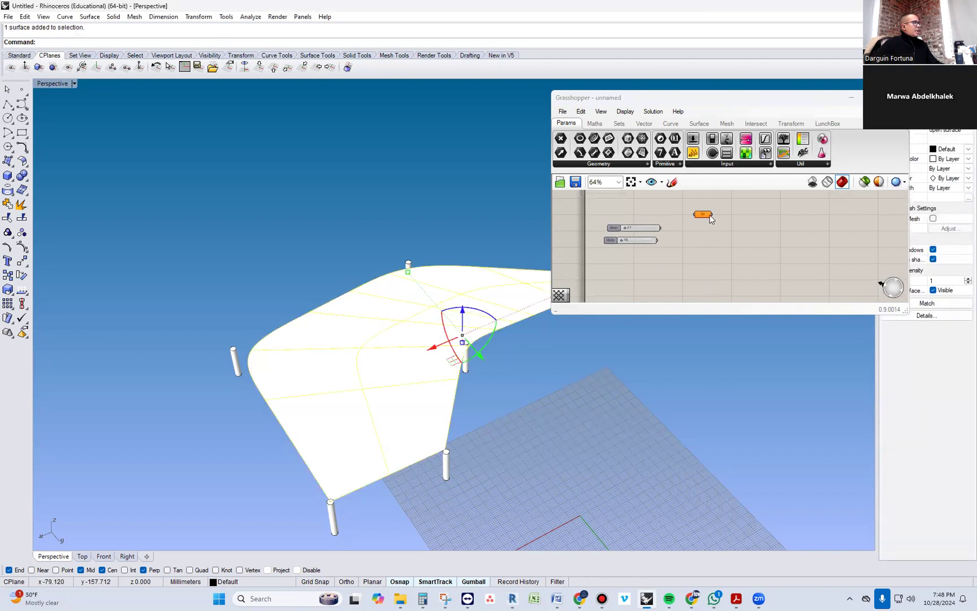
{"action": "right_click", "coordinate": [706, 214]}
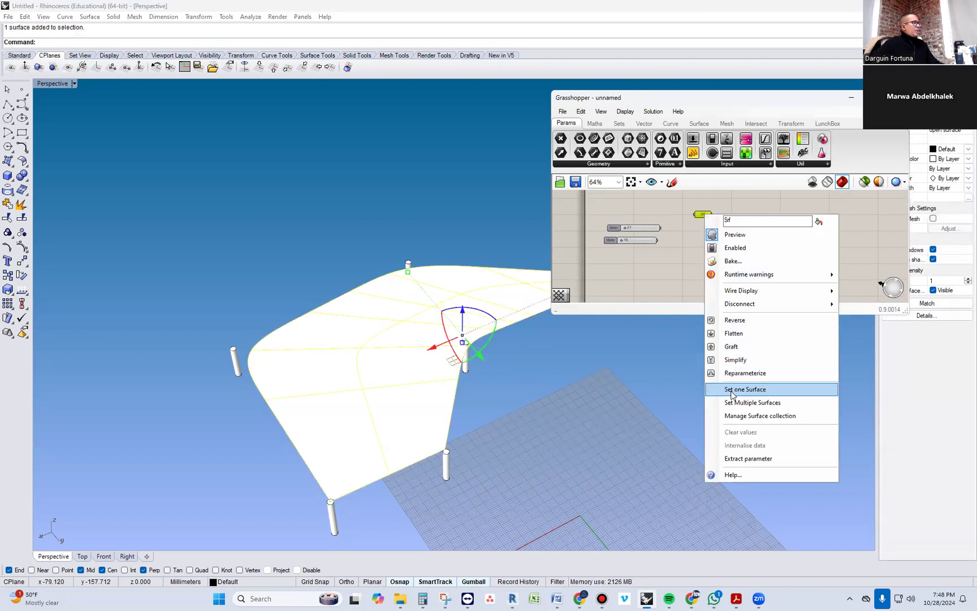
{"action": "left_click", "coordinate": [731, 390]}
Add LunchBox's Triangle Panels B component and connect the Surface parameter to its surface input
{"action": "scroll", "coordinate": [672, 239], "scroll_direction": "up", "scroll_amount": 2}
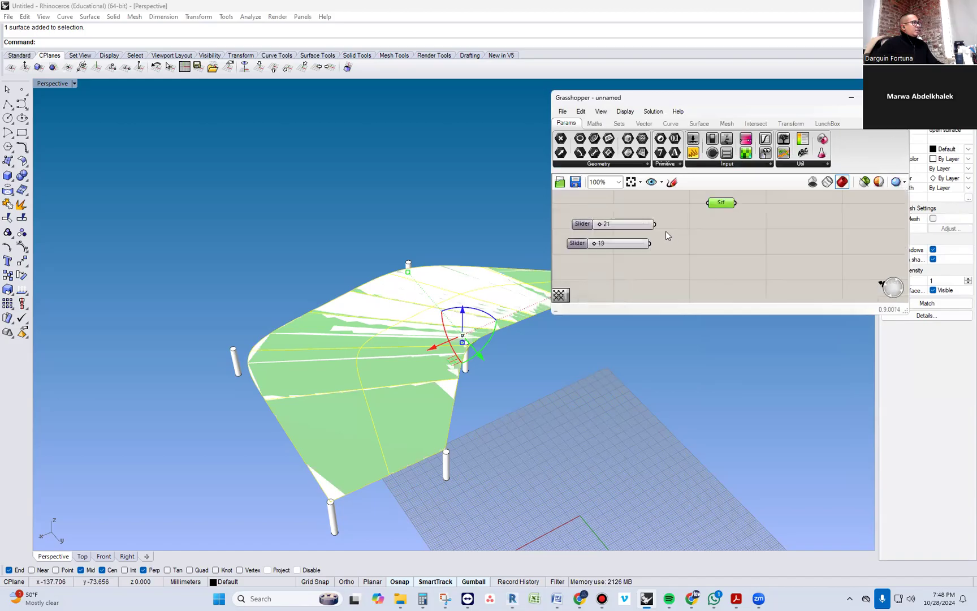
{"action": "scroll", "coordinate": [670, 234], "scroll_direction": "down", "scroll_amount": 2}
{"action": "left_click", "coordinate": [827, 123]}
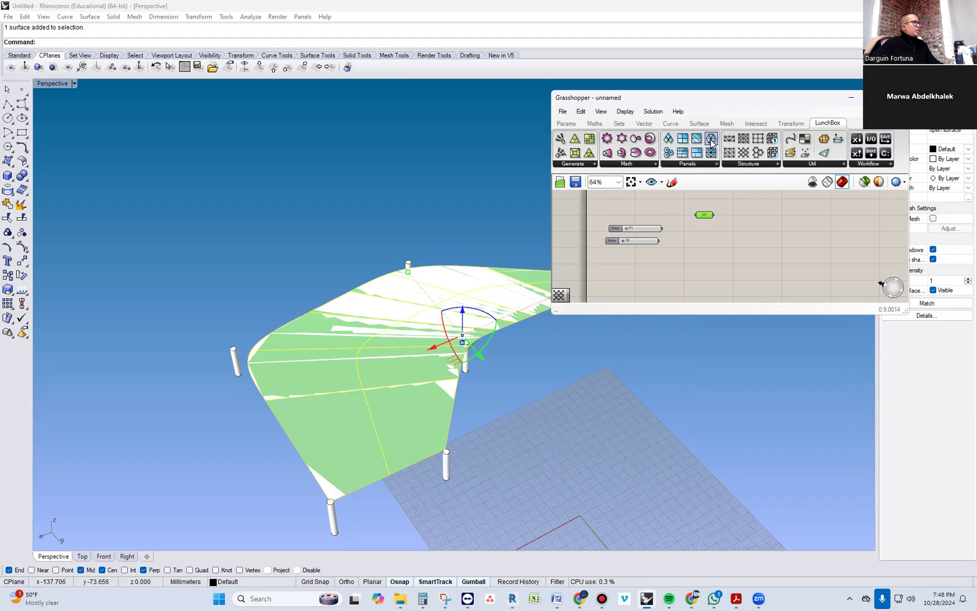
{"action": "left_click_drag", "start_coordinate": [667, 151], "coordinate": [725, 225]}
{"action": "scroll", "coordinate": [728, 253], "scroll_direction": "up", "scroll_amount": 1}
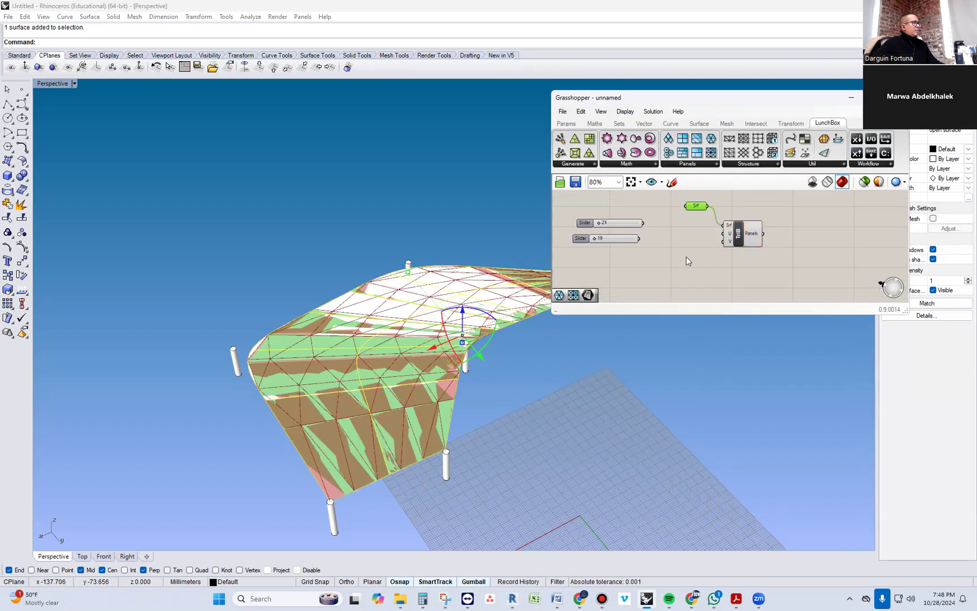
Connect the 21 slider to the panel component's U input and the 19 slider to its V input
{"action": "left_click_drag", "start_coordinate": [645, 226], "coordinate": [726, 232]}
{"action": "left_click_drag", "start_coordinate": [640, 240], "coordinate": [726, 242]}
{"action": "right_click_drag", "start_coordinate": [446, 419], "coordinate": [509, 294]}
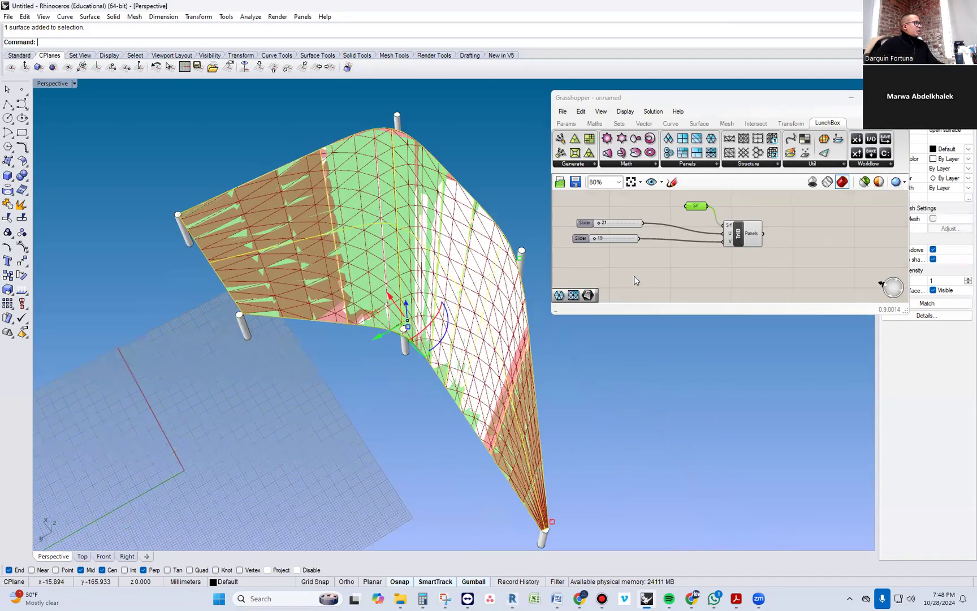
Set the slider driving the panel component's U input to 14 and the one driving V to 21
{"action": "scroll", "coordinate": [566, 223], "scroll_direction": "up", "scroll_amount": 3}
{"action": "left_click_drag", "start_coordinate": [608, 220], "coordinate": [604, 243]}
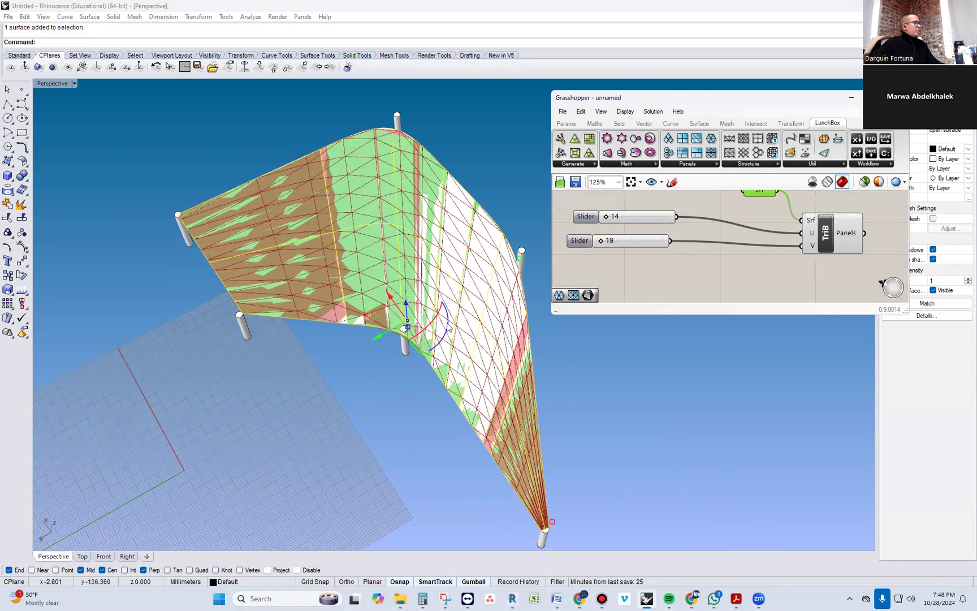
{"action": "right_click_drag", "start_coordinate": [353, 375], "coordinate": [458, 362]}
{"action": "left_click_drag", "start_coordinate": [605, 242], "coordinate": [601, 242]}
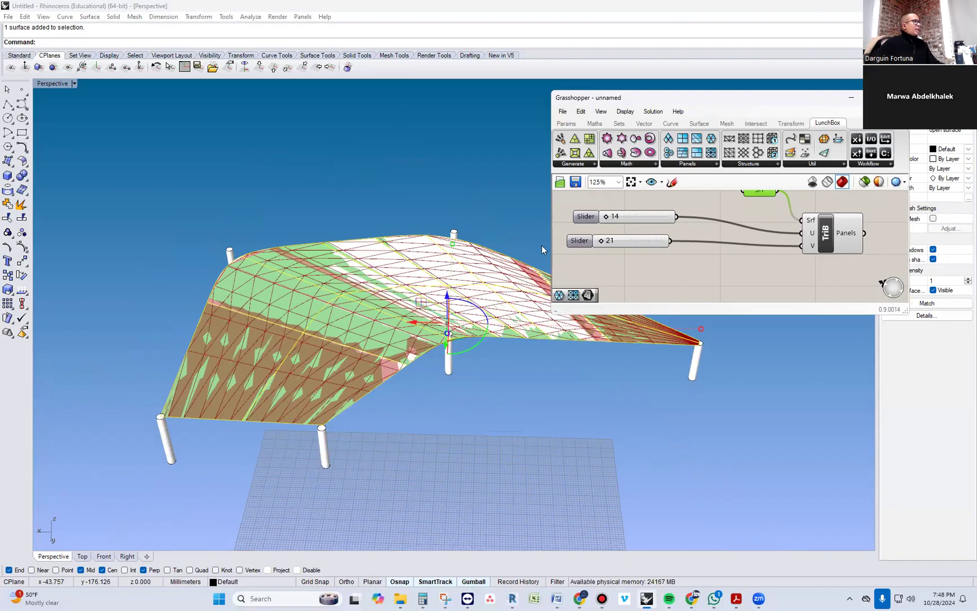
Replace the Triangle Panels B component on the canvas with LunchBox's Triangle Panels C component
{"action": "left_click", "coordinate": [823, 234]}
{"action": "key", "text": "Delete"}
{"action": "left_click", "coordinate": [711, 153]}
{"action": "left_click", "coordinate": [785, 260]}
Connect the upper slider to the Triangle Panels C component's U input, the lower slider to V, and the Surface parameter to Srf
{"action": "left_click_drag", "start_coordinate": [679, 217], "coordinate": [753, 260]}
{"action": "left_click_drag", "start_coordinate": [671, 242], "coordinate": [752, 273]}
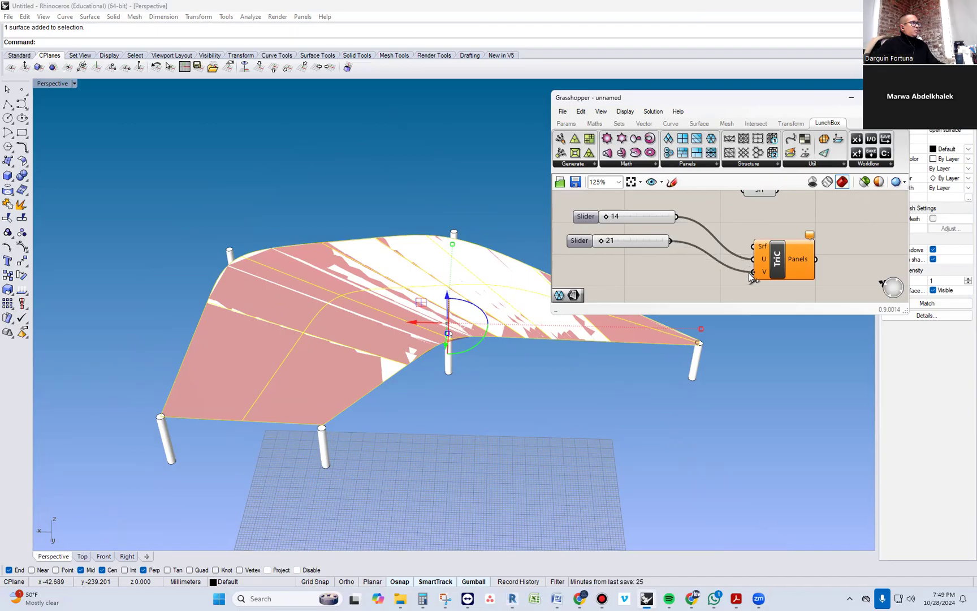
{"action": "left_click_drag", "start_coordinate": [778, 194], "coordinate": [748, 253]}
{"action": "scroll", "coordinate": [692, 275], "scroll_direction": "down", "scroll_amount": 2}
Set the V slider to 10 and the U slider to 29 while checking the panel preview on the roof
{"action": "right_click_drag", "start_coordinate": [498, 359], "coordinate": [474, 399]}
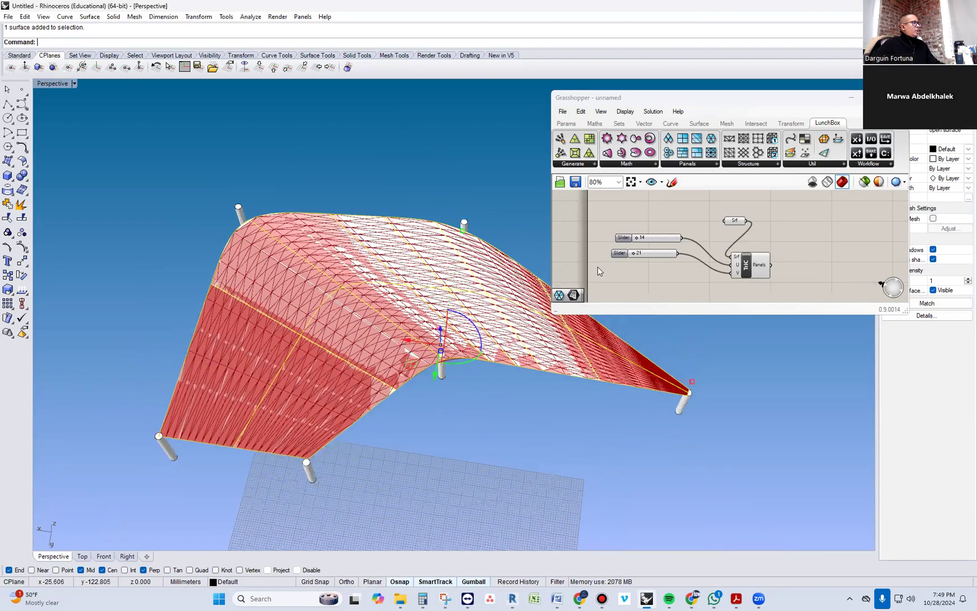
{"action": "left_click_drag", "start_coordinate": [631, 252], "coordinate": [630, 252]}
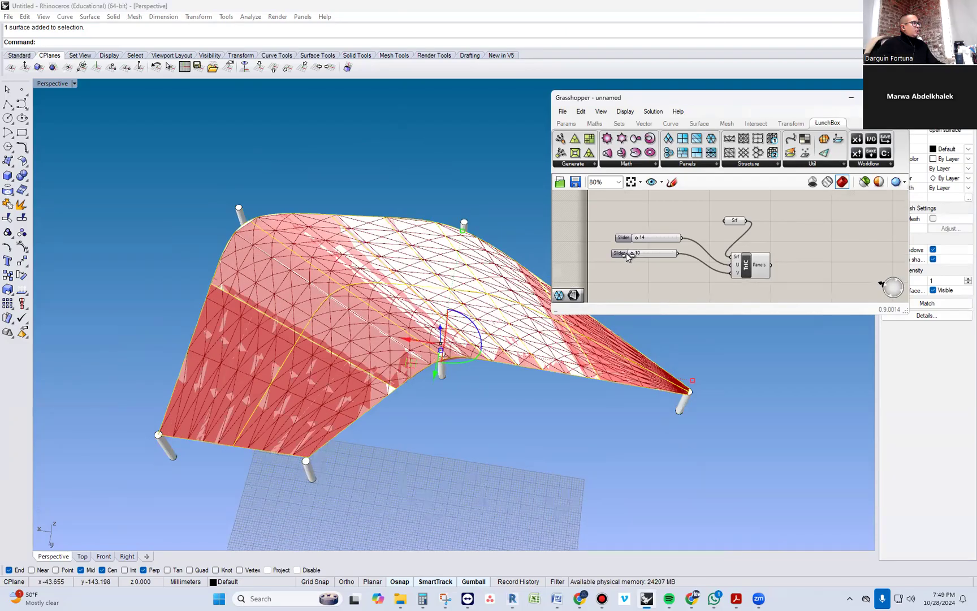
{"action": "mouse_move", "coordinate": [632, 252]}
{"action": "left_mouse_down"}
{"action": "mouse_move", "coordinate": [624, 256]}
{"action": "mouse_move", "coordinate": [639, 240]}
{"action": "left_mouse_up"}
{"action": "left_click", "coordinate": [459, 391]}
{"action": "right_click_drag", "start_coordinate": [464, 389], "coordinate": [396, 350]}
Bake the Triangle Panels C output to the Default layer with by-layer colour and dismiss the Grasshopper window
{"action": "left_click", "coordinate": [750, 269]}
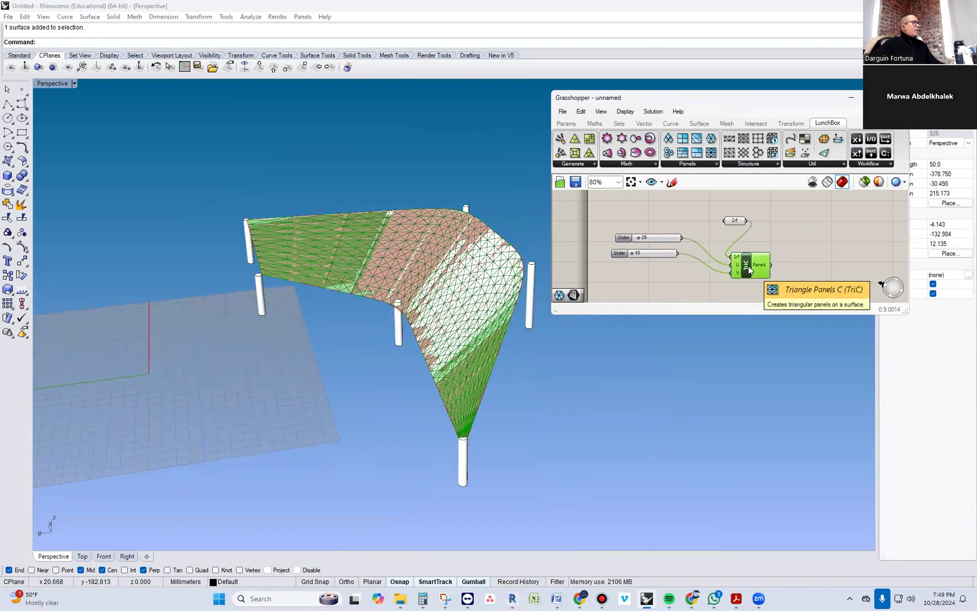
{"action": "right_click", "coordinate": [749, 267]}
{"action": "left_click", "coordinate": [783, 312]}
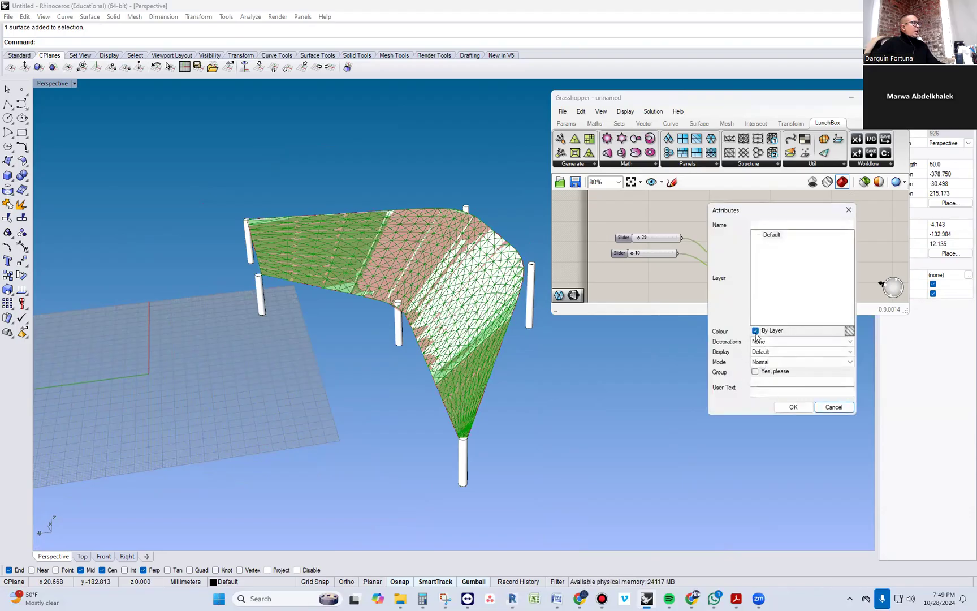
{"action": "left_click", "coordinate": [793, 408]}
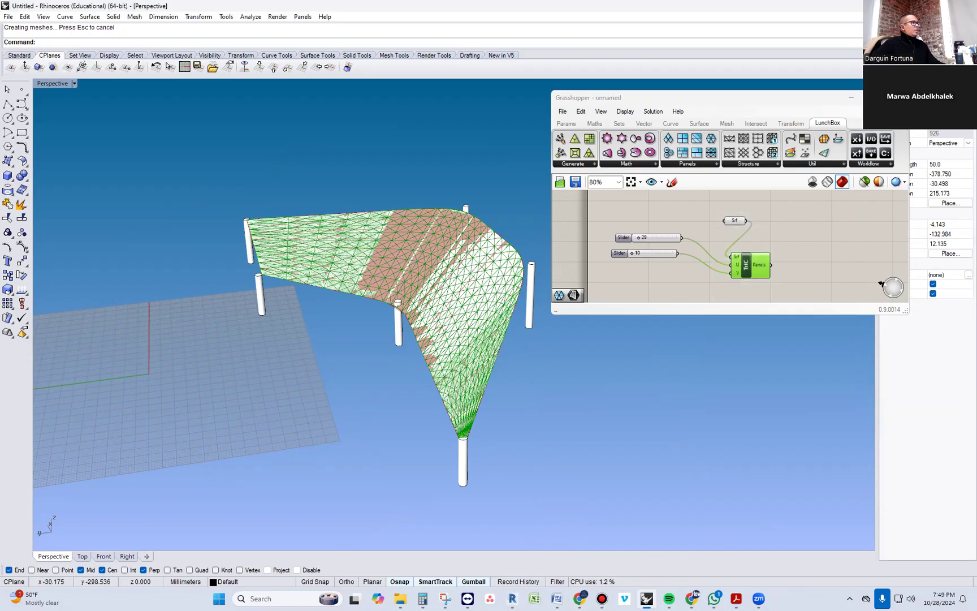
{"action": "left_click", "coordinate": [897, 97]}
Delete the original roof surface lying beneath the baked triangular panels
{"action": "right_click_drag", "start_coordinate": [339, 388], "coordinate": [425, 367]}
{"action": "scroll", "coordinate": [426, 368], "scroll_direction": "up", "scroll_amount": 8}
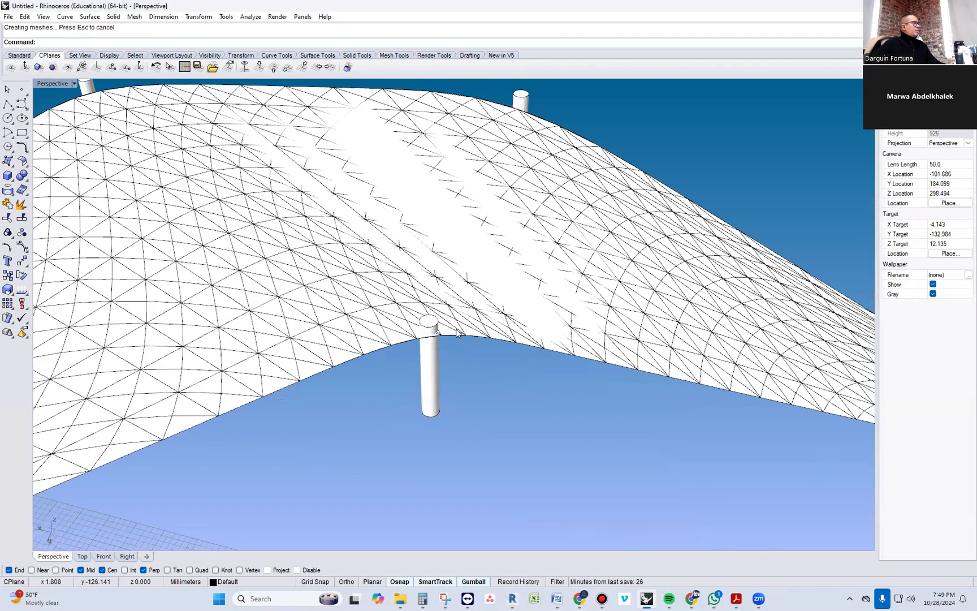
{"action": "left_click", "coordinate": [490, 285]}
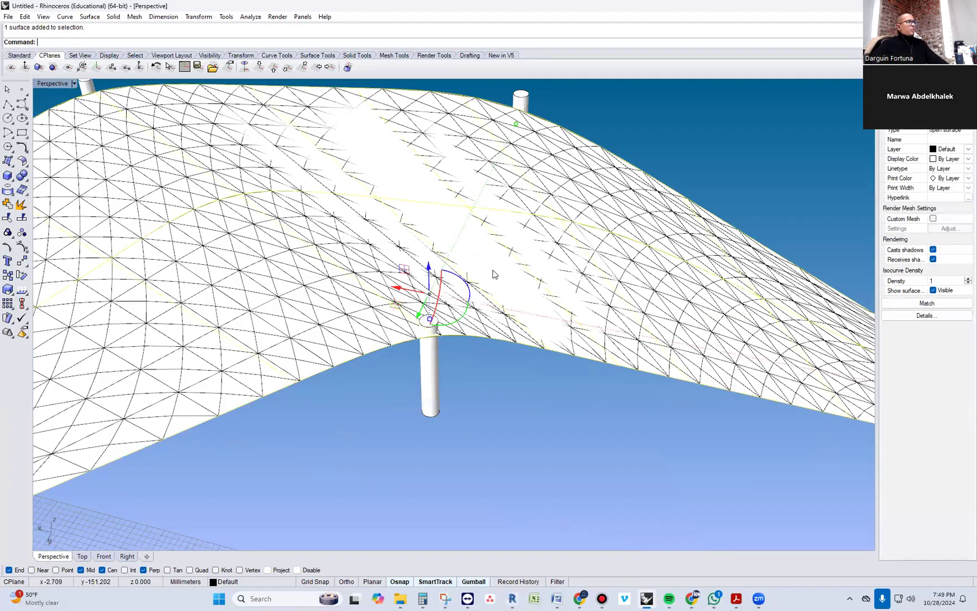
{"action": "key", "text": "Delete"}
Duplicate the edges of all baked roof panels as curves with DupEdge
{"action": "scroll", "coordinate": [493, 275], "scroll_direction": "down", "scroll_amount": 8}
{"action": "right_click_drag", "start_coordinate": [584, 394], "coordinate": [378, 249]}
{"action": "type", "text": "Dupedge"}
{"action": "key", "text": "Return"}
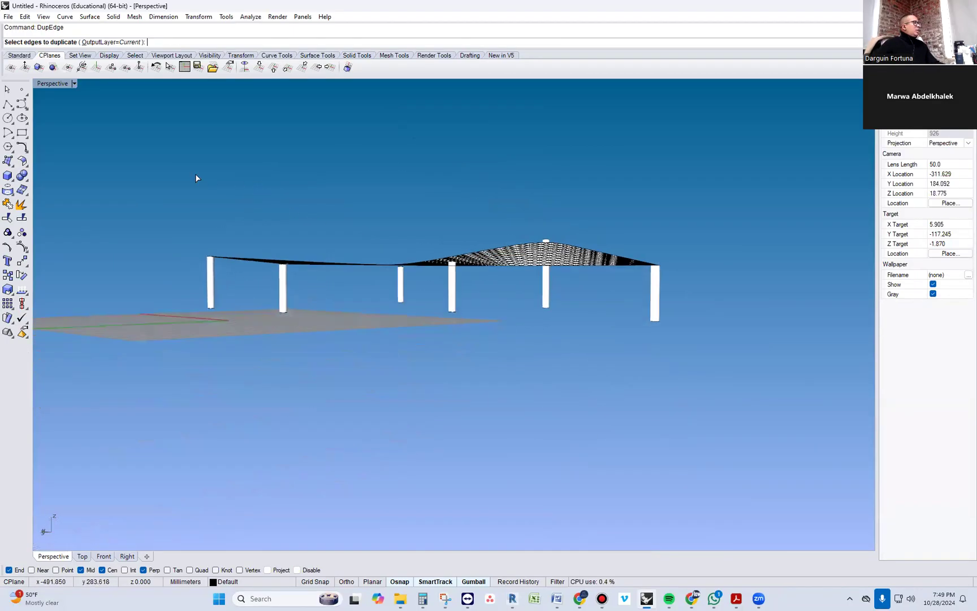
{"action": "left_click_drag", "start_coordinate": [162, 171], "coordinate": [688, 277]}
{"action": "right_click_drag", "start_coordinate": [599, 212], "coordinate": [587, 284]}
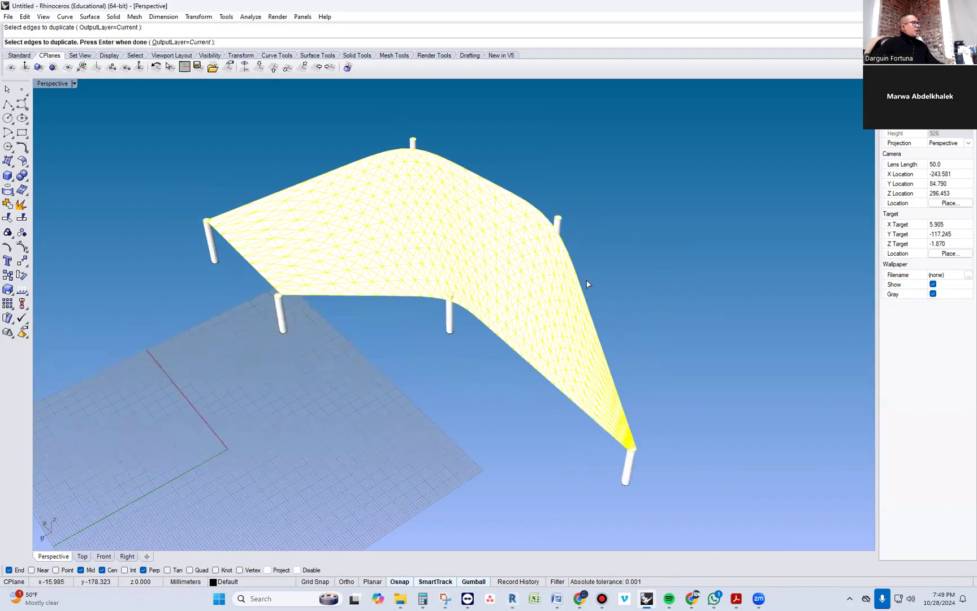
{"action": "key", "text": "Return"}
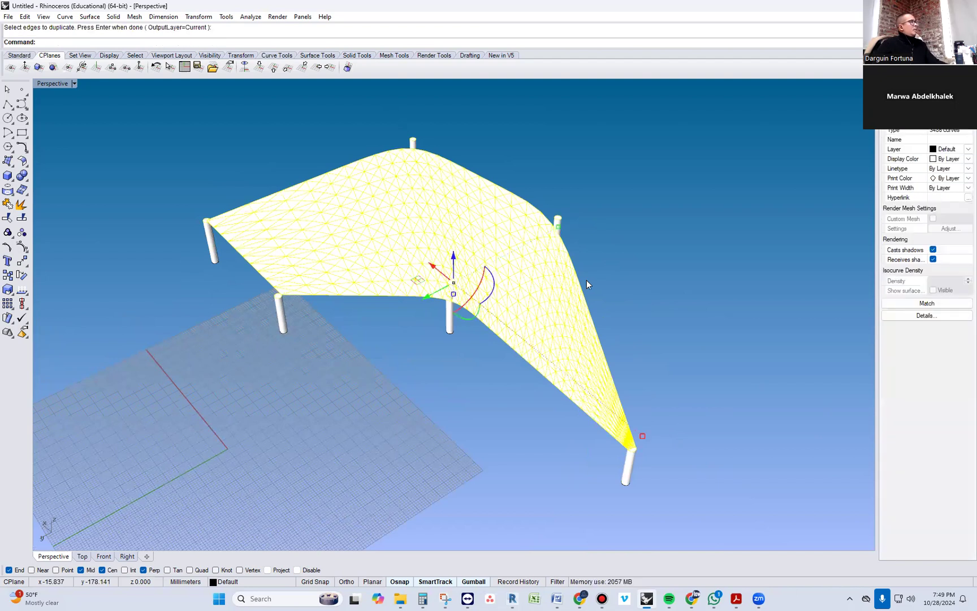
{"action": "key", "text": "Escape"}
Delete the baked triangular panel surfaces, keeping only the duplicated edge curves
{"action": "scroll", "coordinate": [585, 317], "scroll_direction": "up", "scroll_amount": 5}
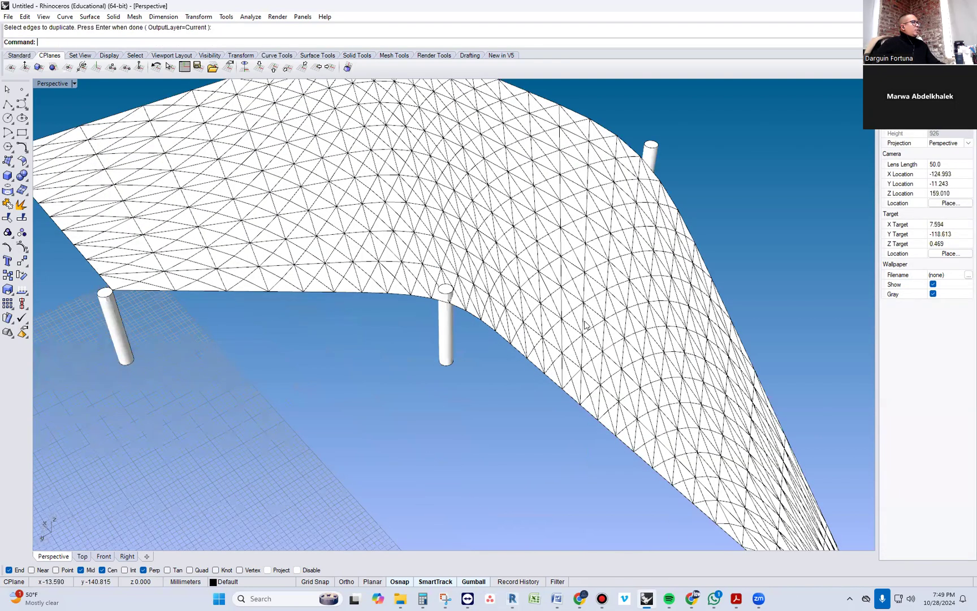
{"action": "left_click", "coordinate": [587, 323]}
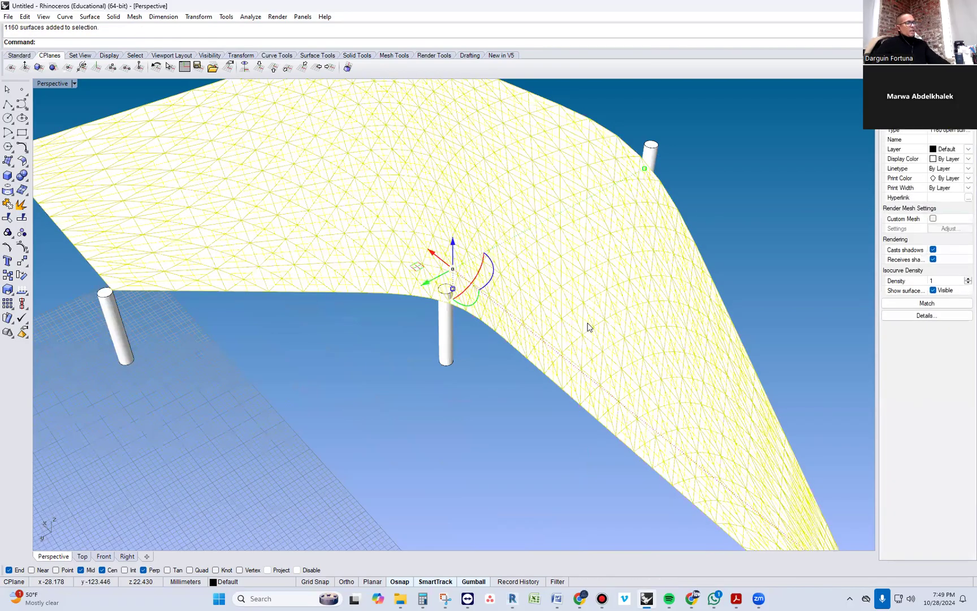
{"action": "key", "text": "Delete"}
Select all curves and turn them into pipes with a 0.2 mm radius and flat caps
{"action": "scroll", "coordinate": [589, 323], "scroll_direction": "down", "scroll_amount": 5}
{"action": "type", "text": "SelCrv"}
{"action": "key", "text": "Return"}
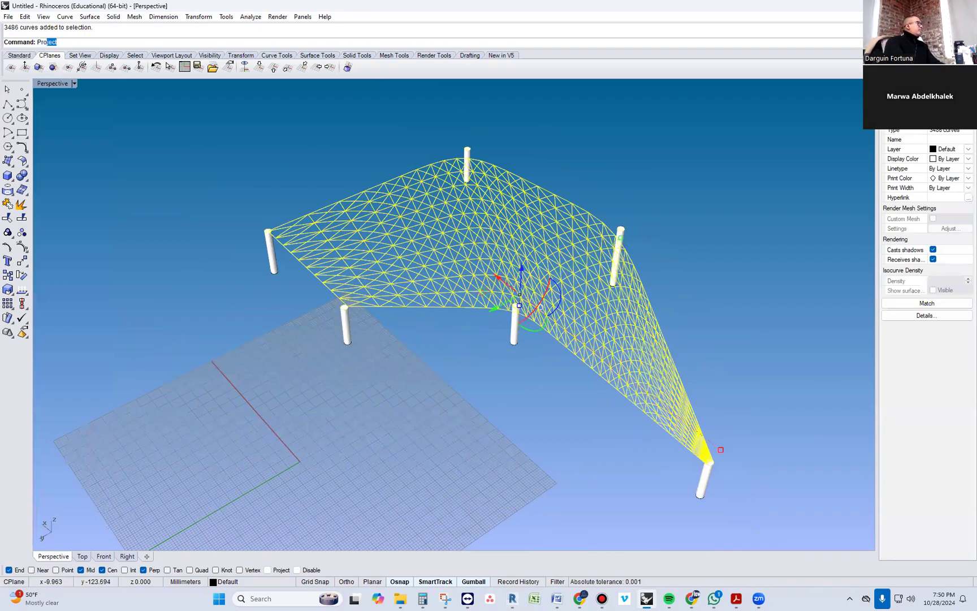
{"action": "type", "text": "Pro"}
{"action": "key", "text": "BackSpace"}
{"action": "key", "text": "BackSpace"}
{"action": "key", "text": "BackSpace"}
{"action": "type", "text": "ipe"}
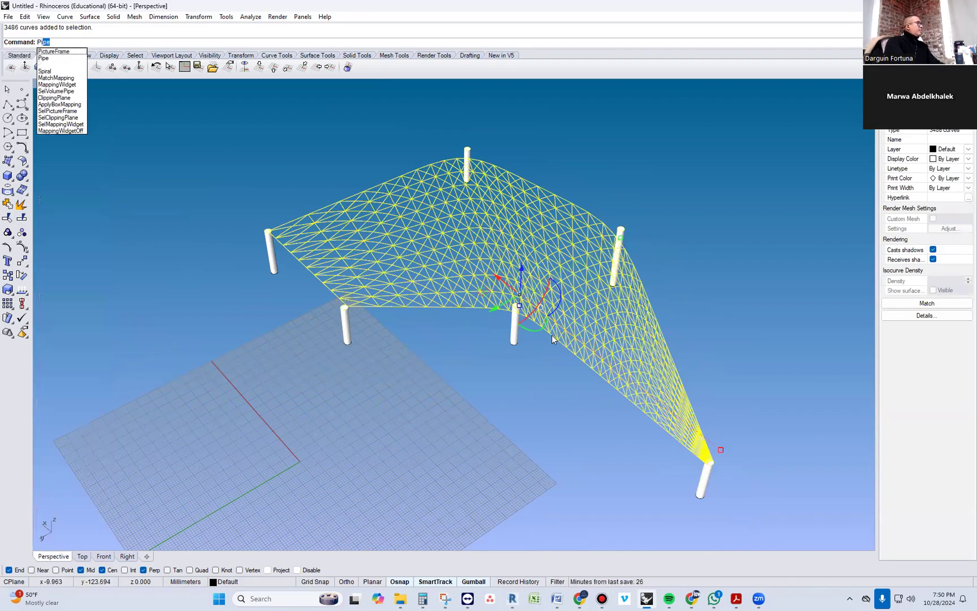
{"action": "key", "text": "Return"}
{"action": "key", "text": "Return"}
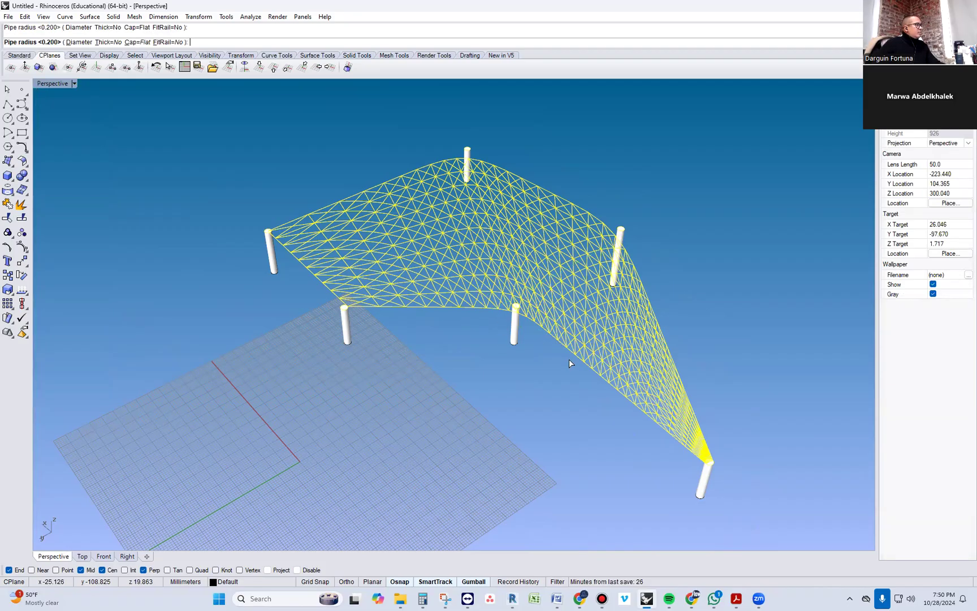
{"action": "key", "text": "Return"}
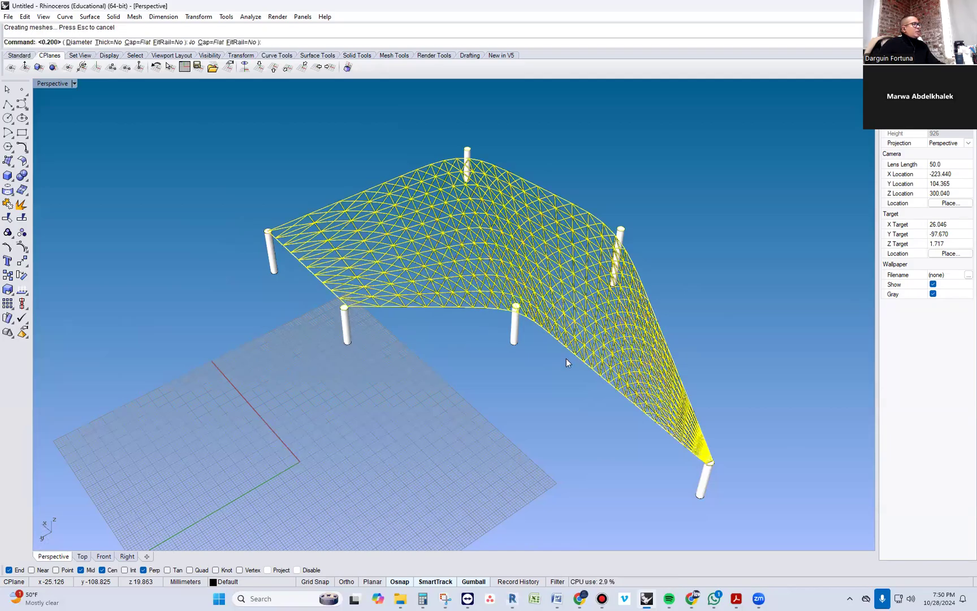
Move the outlying column under the lattice edge, lower it about 1.6 mm, and delete the cap left at its old position
{"action": "scroll", "coordinate": [567, 362], "scroll_direction": "up", "scroll_amount": 3}
{"action": "right_click_drag", "start_coordinate": [566, 358], "coordinate": [650, 355]}
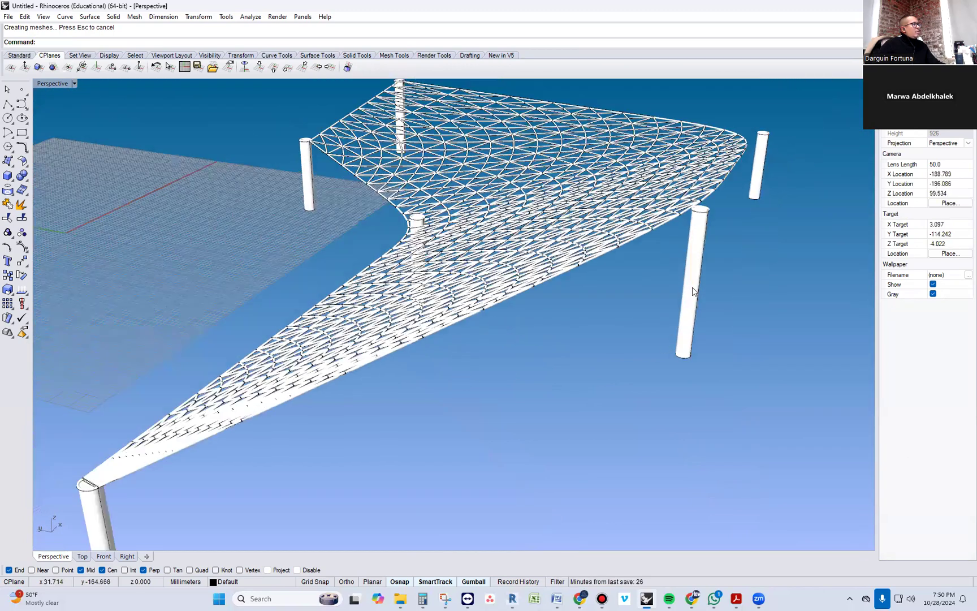
{"action": "left_click", "coordinate": [689, 305]}
{"action": "left_click_drag", "start_coordinate": [667, 281], "coordinate": [618, 277]}
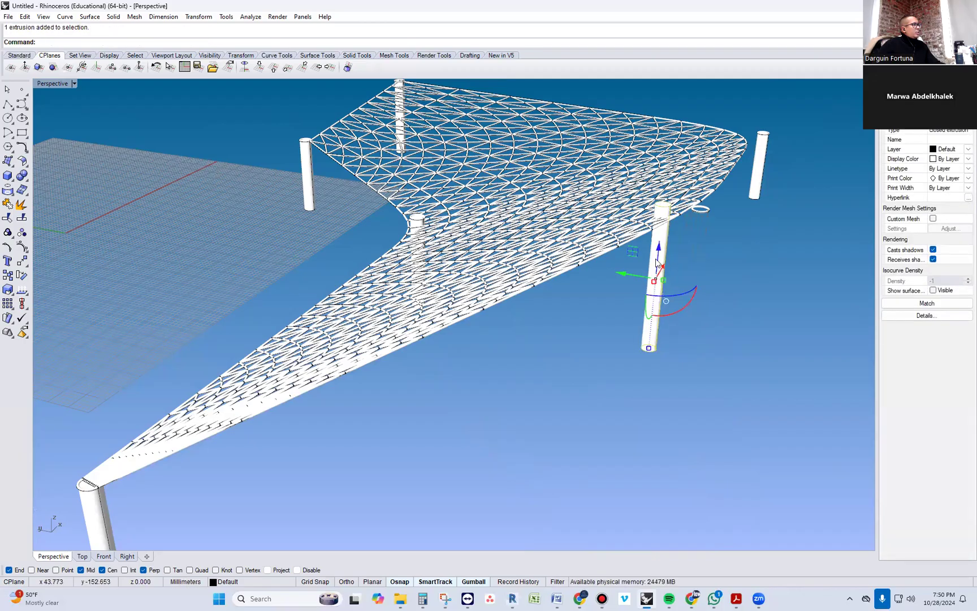
{"action": "left_click_drag", "start_coordinate": [659, 249], "coordinate": [659, 257]}
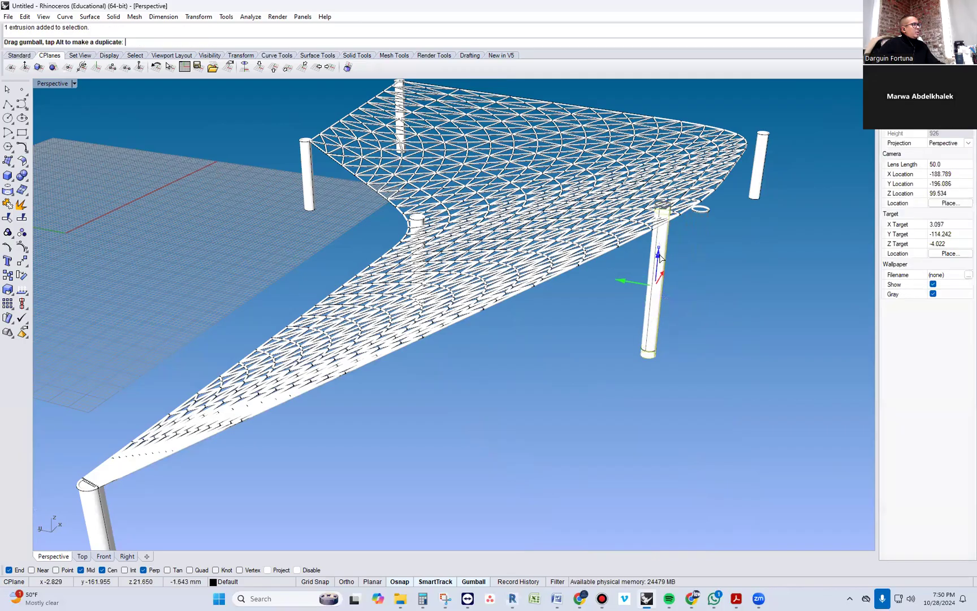
{"action": "left_click", "coordinate": [709, 211]}
{"action": "key", "text": "Delete"}
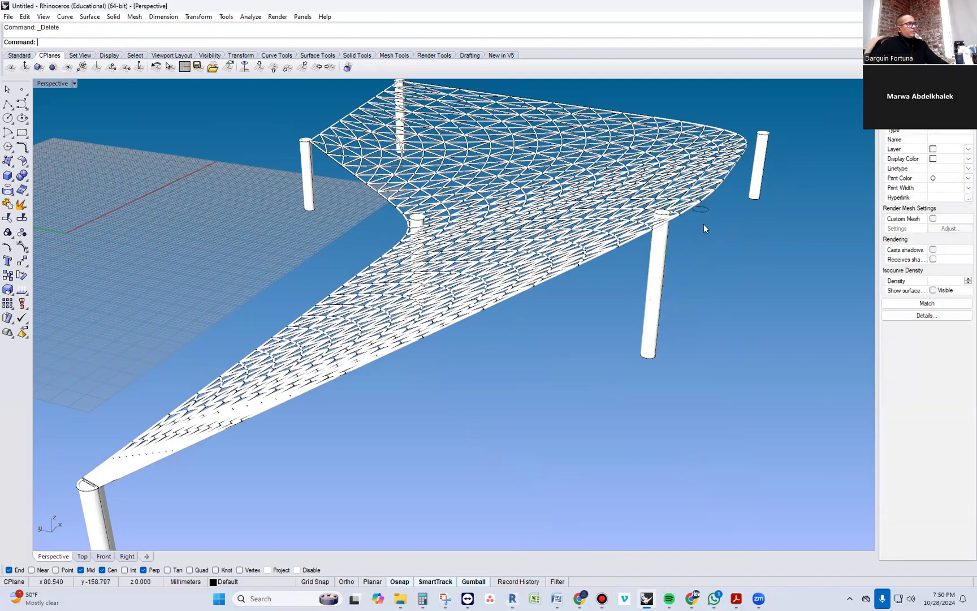
Lower the neighbouring column slightly beneath the lattice and delete the leftover cap at its top
{"action": "scroll", "coordinate": [703, 296], "scroll_direction": "down", "scroll_amount": 7}
{"action": "left_click", "coordinate": [742, 211]}
{"action": "right_click_drag", "start_coordinate": [737, 303], "coordinate": [826, 312]}
{"action": "mouse_move", "coordinate": [826, 312]}
{"action": "left_mouse_down"}
{"action": "mouse_move", "coordinate": [820, 322]}
{"action": "mouse_move", "coordinate": [765, 308]}
{"action": "mouse_move", "coordinate": [830, 325]}
{"action": "left_mouse_up"}
{"action": "left_click", "coordinate": [835, 315]}
{"action": "left_click", "coordinate": [836, 314]}
{"action": "key", "text": "Delete"}
Delete the leftover caps on top of the column at the lattice's narrow tip and the column at the inner bend
{"action": "right_click_drag", "start_coordinate": [485, 364], "coordinate": [508, 246]}
{"action": "scroll", "coordinate": [704, 198], "scroll_direction": "up", "scroll_amount": 6}
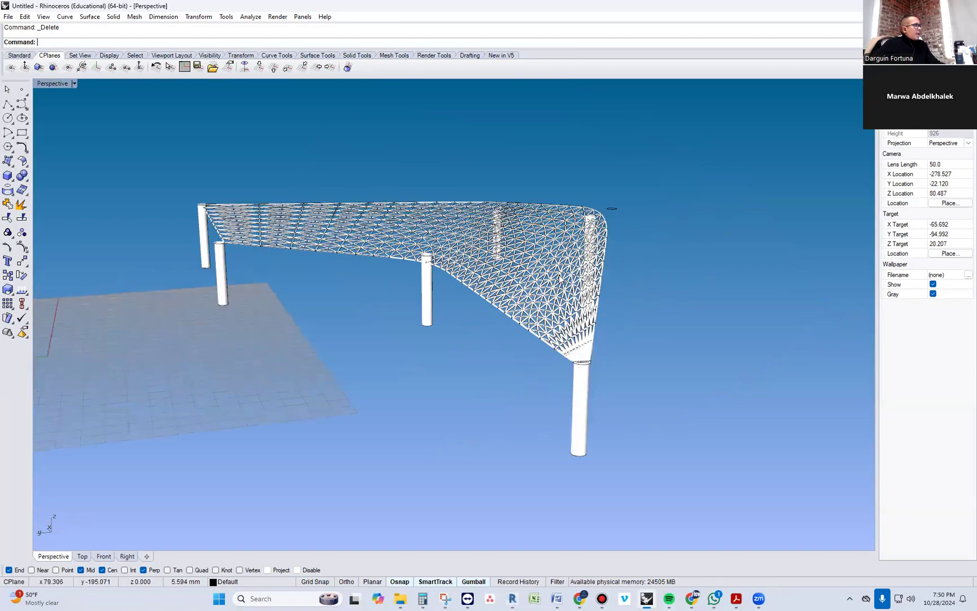
{"action": "scroll", "coordinate": [611, 369], "scroll_direction": "up", "scroll_amount": 5}
{"action": "left_click", "coordinate": [619, 364]}
{"action": "key", "text": "Delete"}
{"action": "left_click", "coordinate": [298, 167]}
{"action": "key", "text": "Delete"}
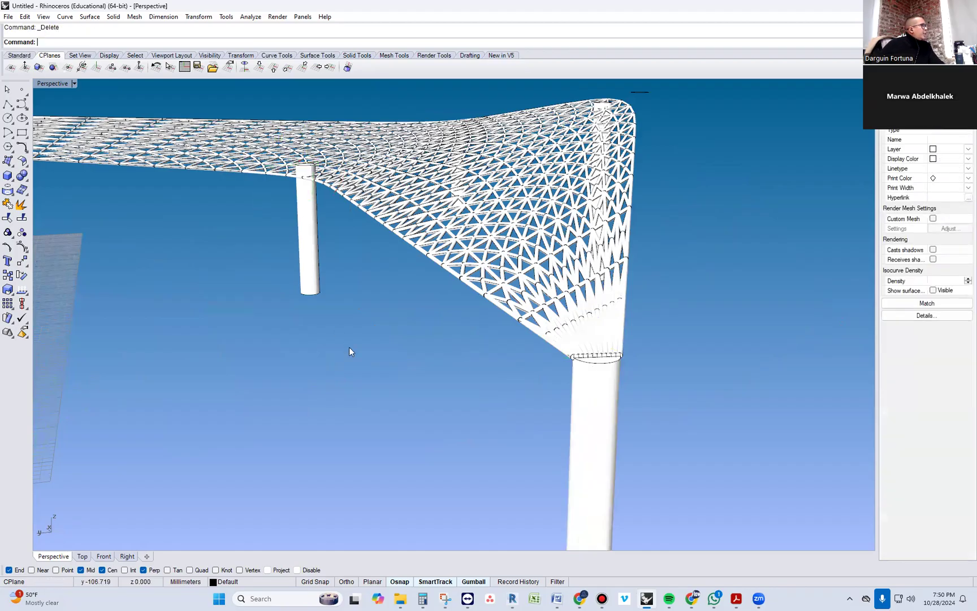
{"action": "scroll", "coordinate": [349, 350], "scroll_direction": "down", "scroll_amount": 5}
{"action": "scroll", "coordinate": [64, 199], "scroll_direction": "up", "scroll_amount": 3}
{"action": "left_click", "coordinate": [52, 200]}
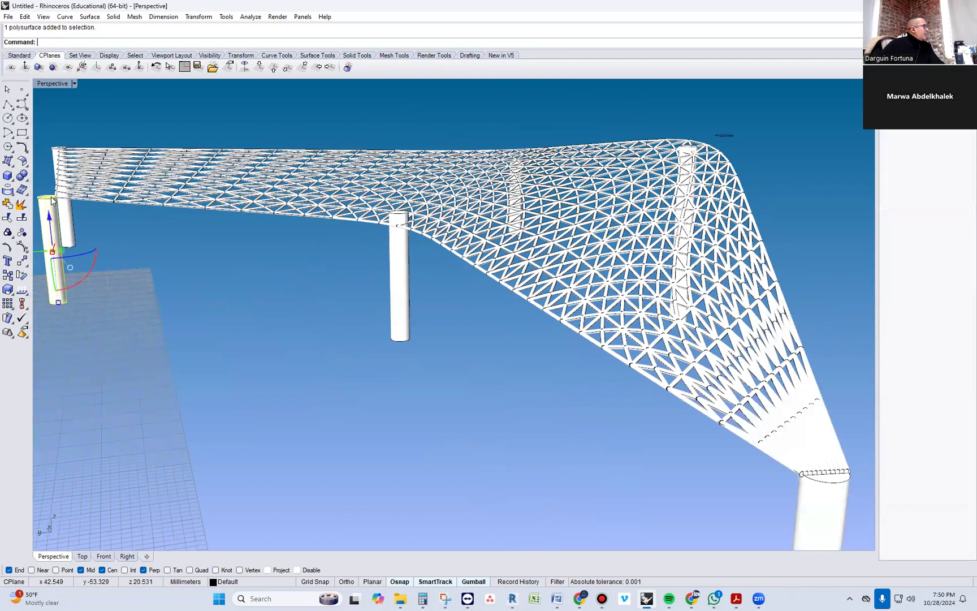
{"action": "key", "text": "Delete"}
{"action": "scroll", "coordinate": [284, 307], "scroll_direction": "down", "scroll_amount": 3}
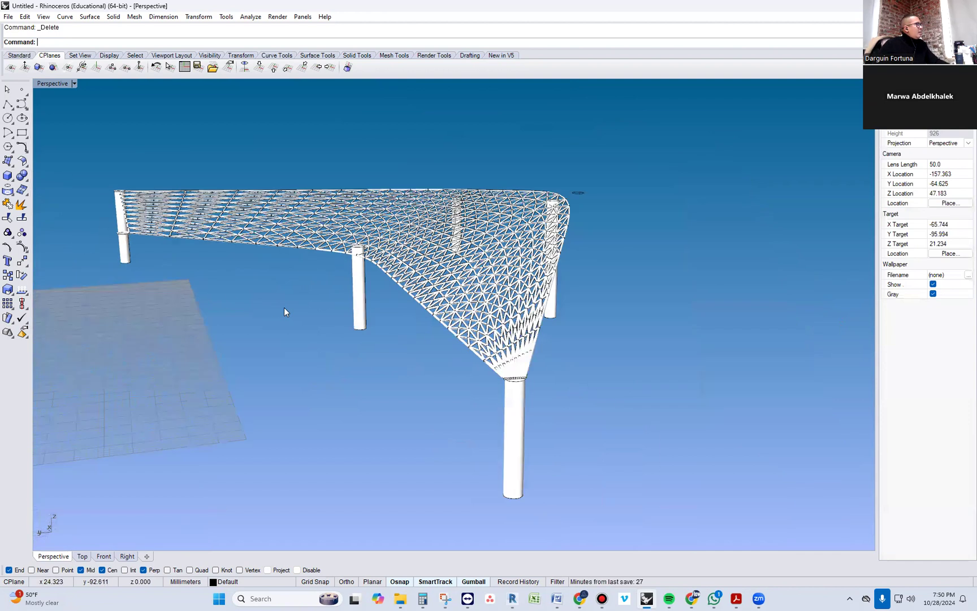
{"action": "scroll", "coordinate": [202, 303], "scroll_direction": "up", "scroll_amount": 5}
{"action": "key", "text": "ctrl+z"}
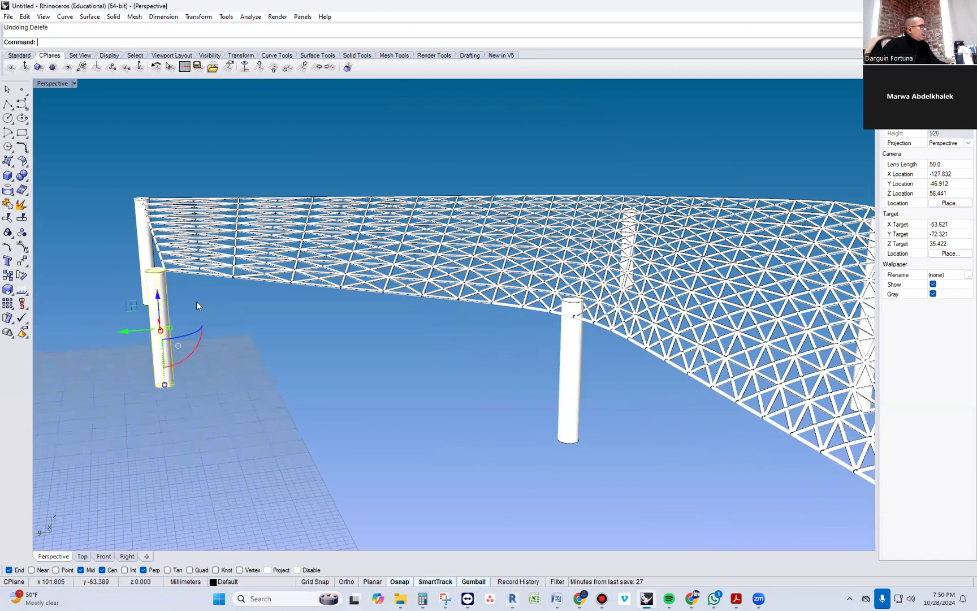
Delete the leftover cap on the nearer column at the lattice's wide end and shift that column sideways beneath the lattice corner
{"action": "scroll", "coordinate": [197, 306], "scroll_direction": "up", "scroll_amount": 5}
{"action": "left_click", "coordinate": [145, 251]}
{"action": "key", "text": "Delete"}
{"action": "scroll", "coordinate": [205, 280], "scroll_direction": "down", "scroll_amount": 6}
{"action": "left_click", "coordinate": [203, 306]}
{"action": "left_click", "coordinate": [175, 367]}
{"action": "left_click", "coordinate": [183, 368]}
{"action": "left_click_drag", "start_coordinate": [174, 370], "coordinate": [183, 369]}
Delete the leftover capping solid at the top of the farther column at the lattice's wide end
{"action": "left_click", "coordinate": [153, 177]}
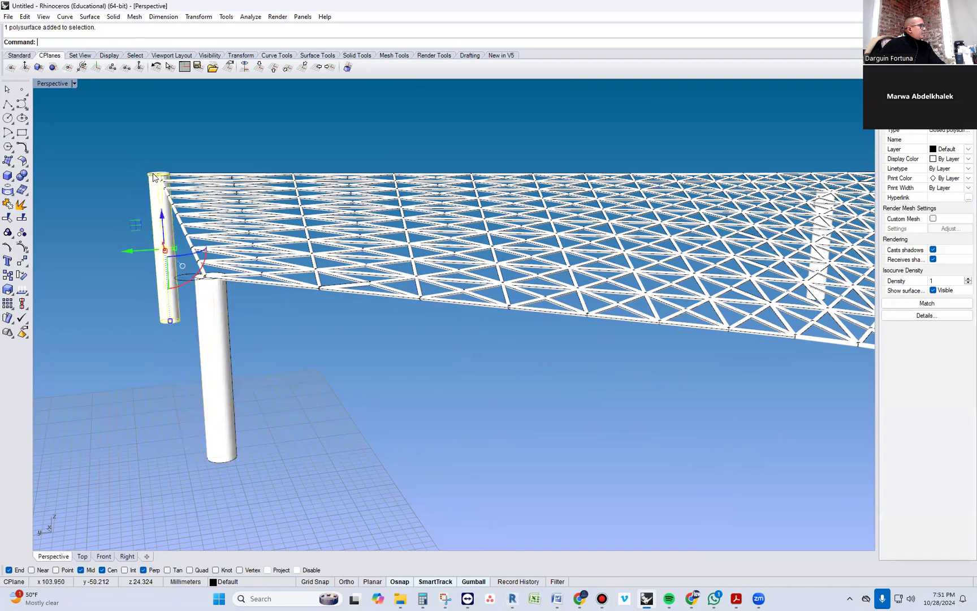
{"action": "scroll", "coordinate": [144, 139], "scroll_direction": "up", "scroll_amount": 5}
{"action": "key", "text": "Delete"}
{"action": "scroll", "coordinate": [158, 196], "scroll_direction": "down", "scroll_amount": 5}
{"action": "scroll", "coordinate": [158, 197], "scroll_direction": "down", "scroll_amount": 3}
Reopen Grasshopper, delete the slider set to 10, and connect the remaining slider to the panel component's V input as well
{"action": "right_click_drag", "start_coordinate": [445, 300], "coordinate": [112, 520]}
{"action": "type", "text": "Gra"}
{"action": "key", "text": "Return"}
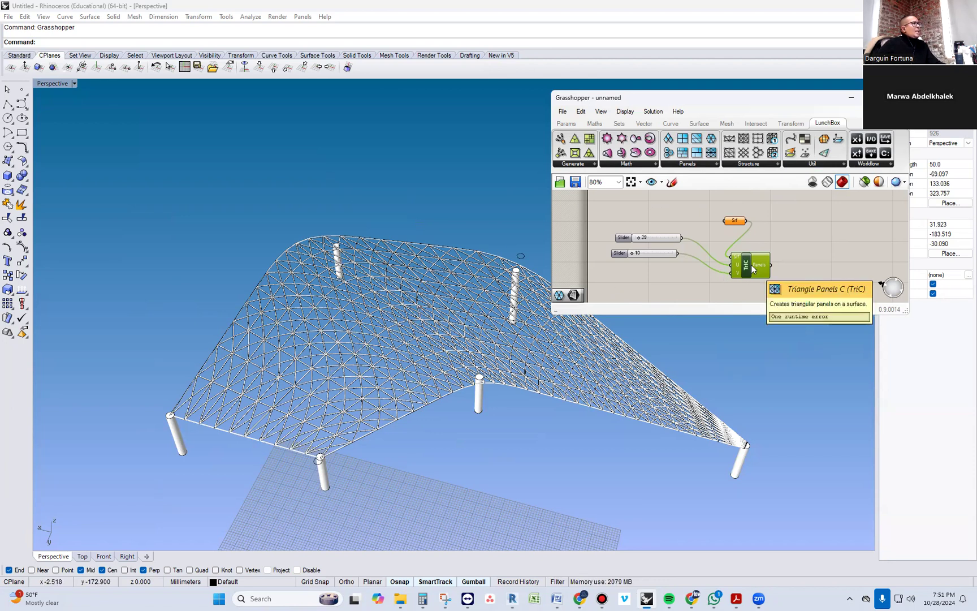
{"action": "left_click", "coordinate": [566, 123]}
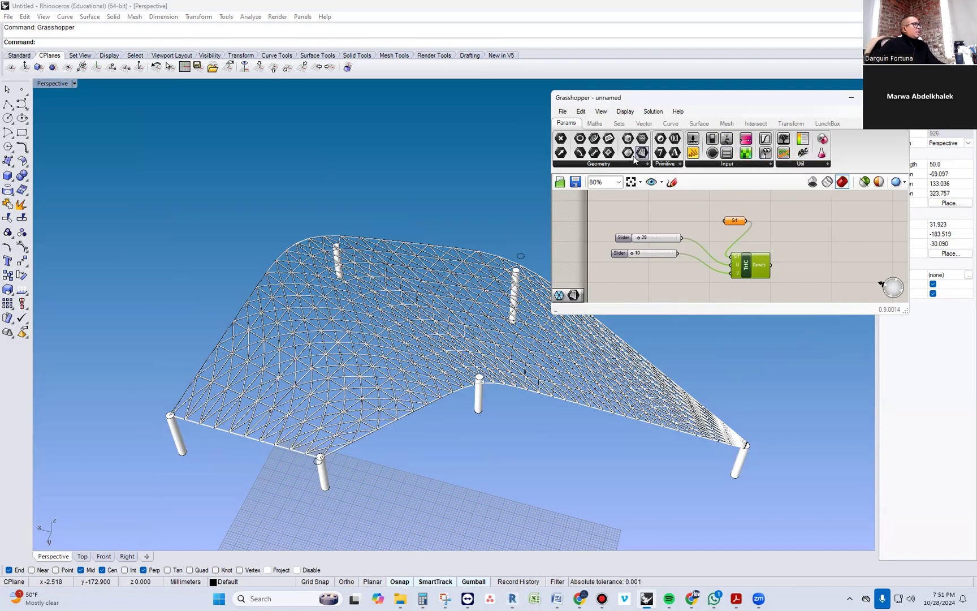
{"action": "left_click", "coordinate": [656, 252]}
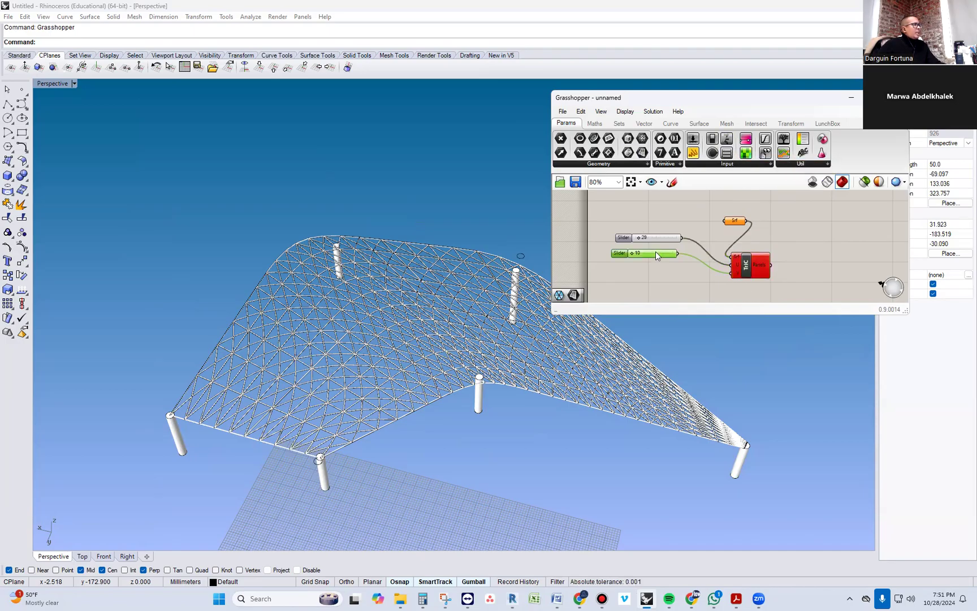
{"action": "key", "text": "Delete"}
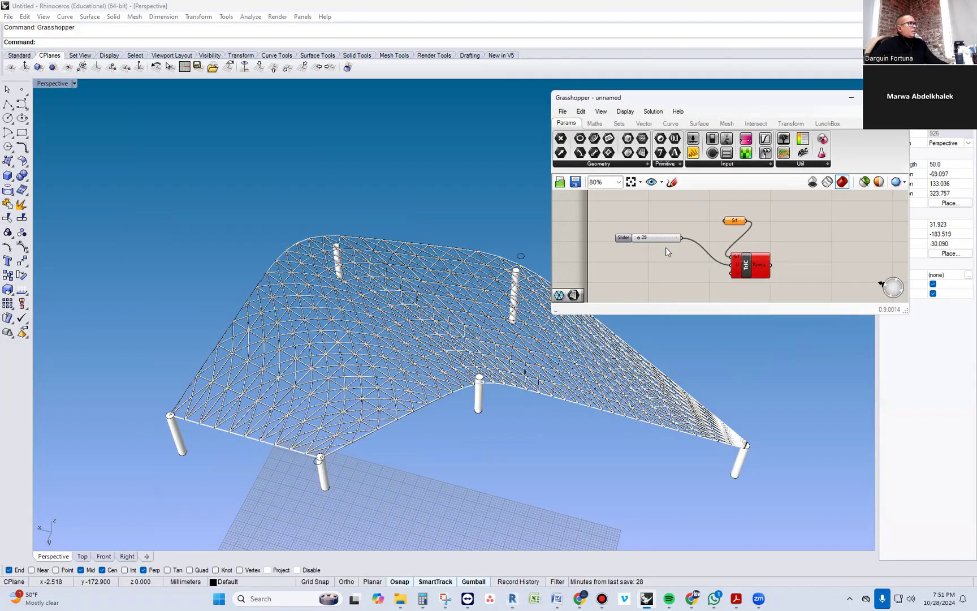
{"action": "left_click_drag", "start_coordinate": [717, 270], "coordinate": [732, 274]}
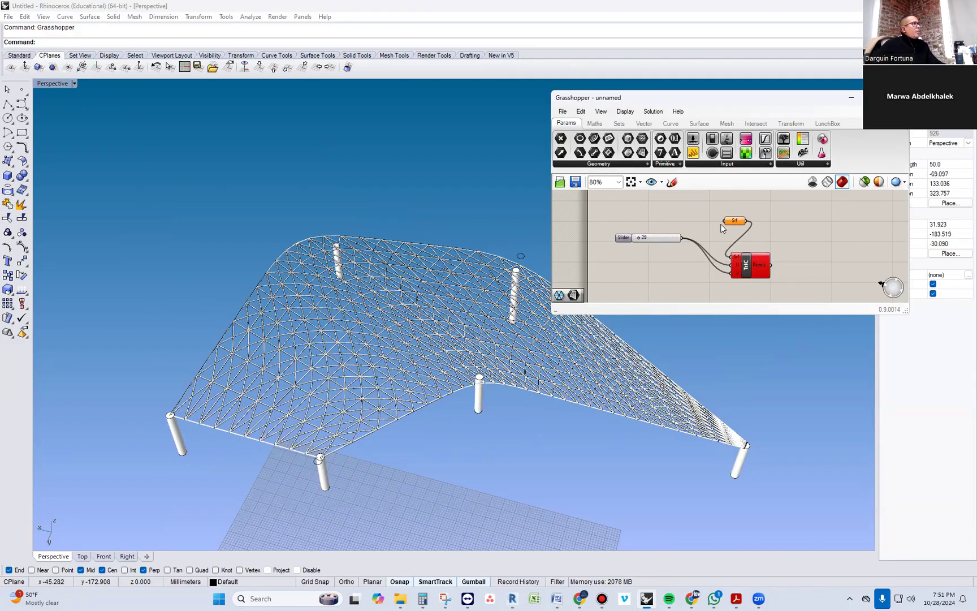
{"action": "right_click_drag", "start_coordinate": [528, 364], "coordinate": [480, 333]}
{"action": "right_click_drag", "start_coordinate": [395, 317], "coordinate": [331, 373]}
{"action": "scroll", "coordinate": [331, 371], "scroll_direction": "up", "scroll_amount": 4}
{"action": "right_click_drag", "start_coordinate": [412, 350], "coordinate": [327, 357]}
{"action": "right_click_drag", "start_coordinate": [289, 258], "coordinate": [275, 223]}
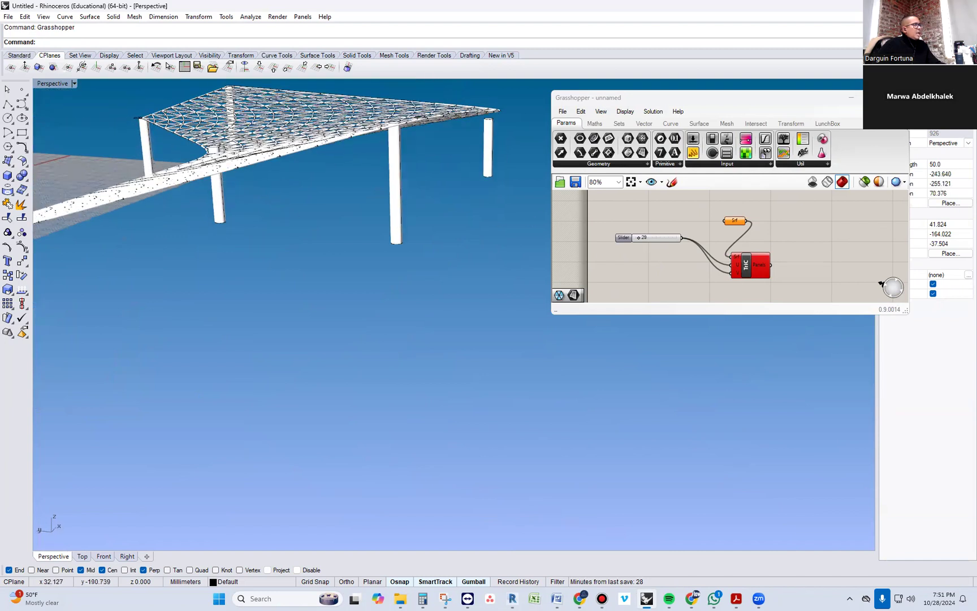